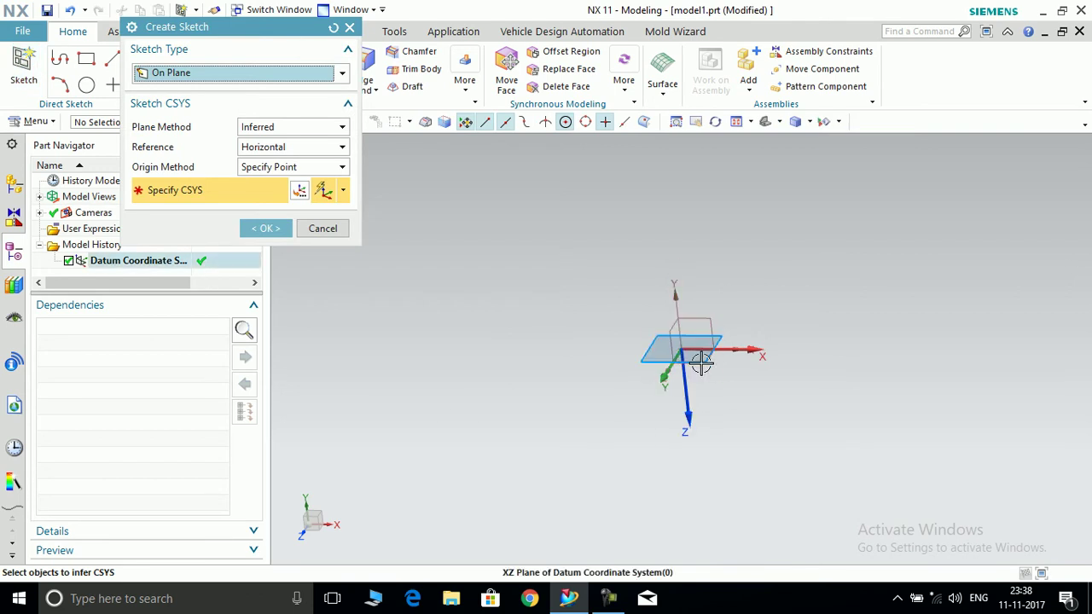
Sketch a 100 mm diameter circle centred at the origin on the XZ plane and finish the sketch.
{"action": "left_click", "coordinate": [707, 360]}
{"action": "left_click", "coordinate": [266, 229]}
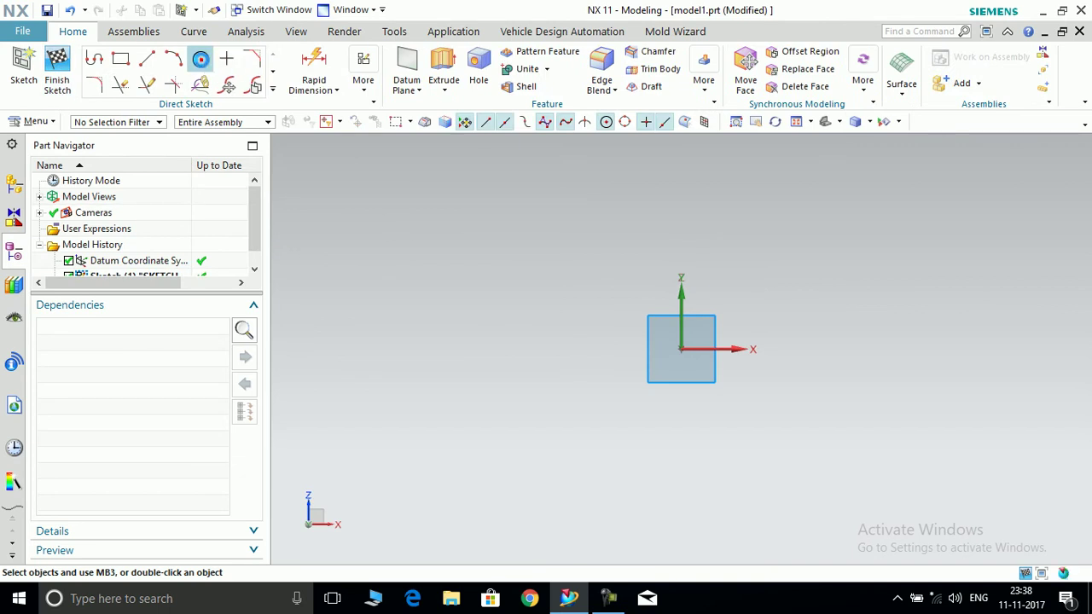
{"action": "left_click", "coordinate": [200, 58]}
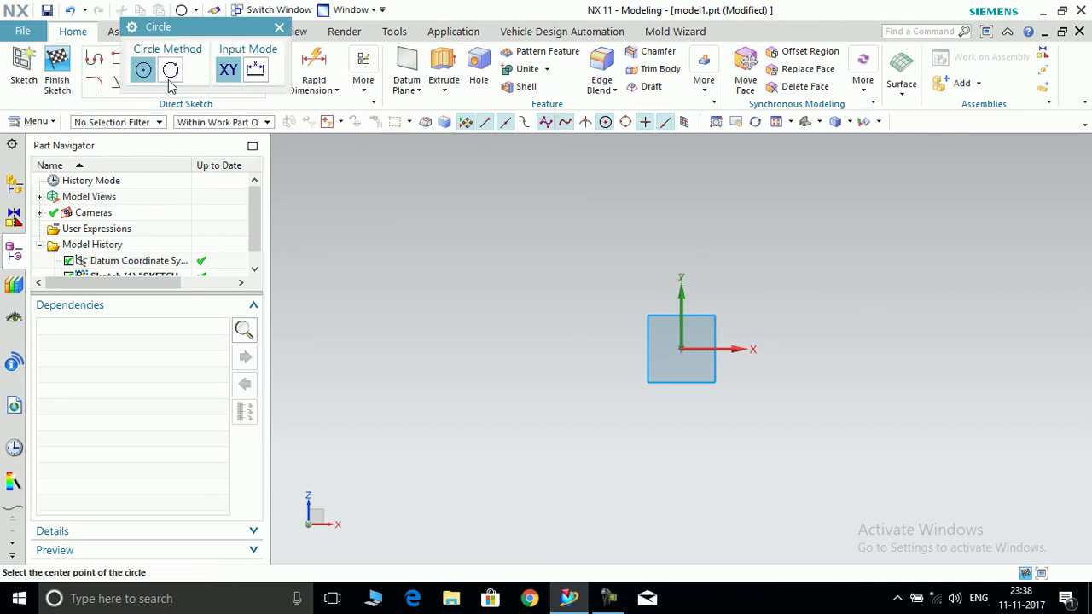
{"action": "left_click", "coordinate": [681, 349]}
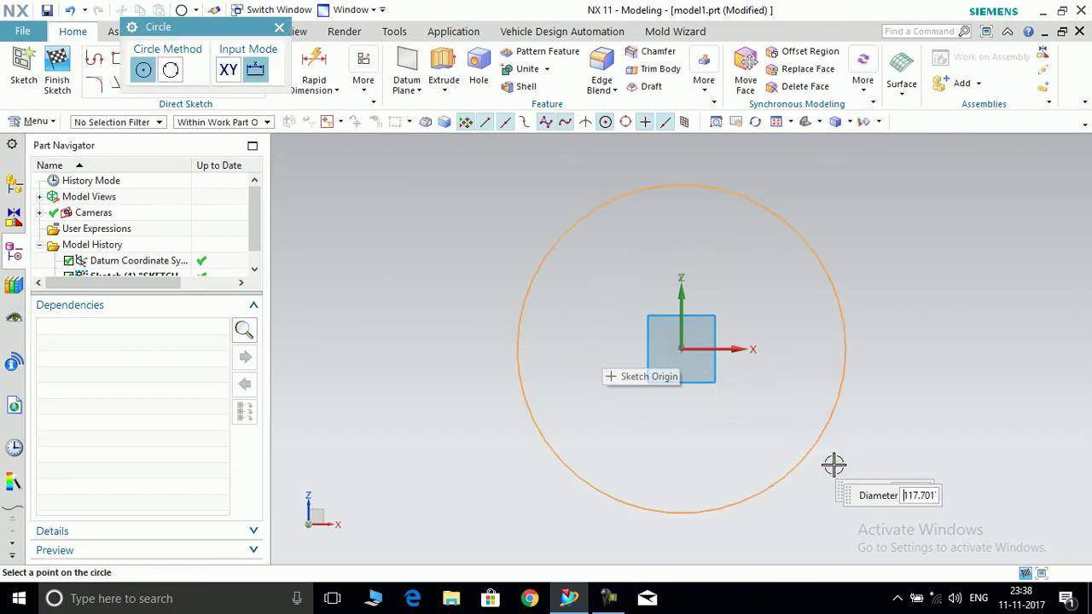
{"action": "type", "text": "10"}
{"action": "key", "text": "Return"}
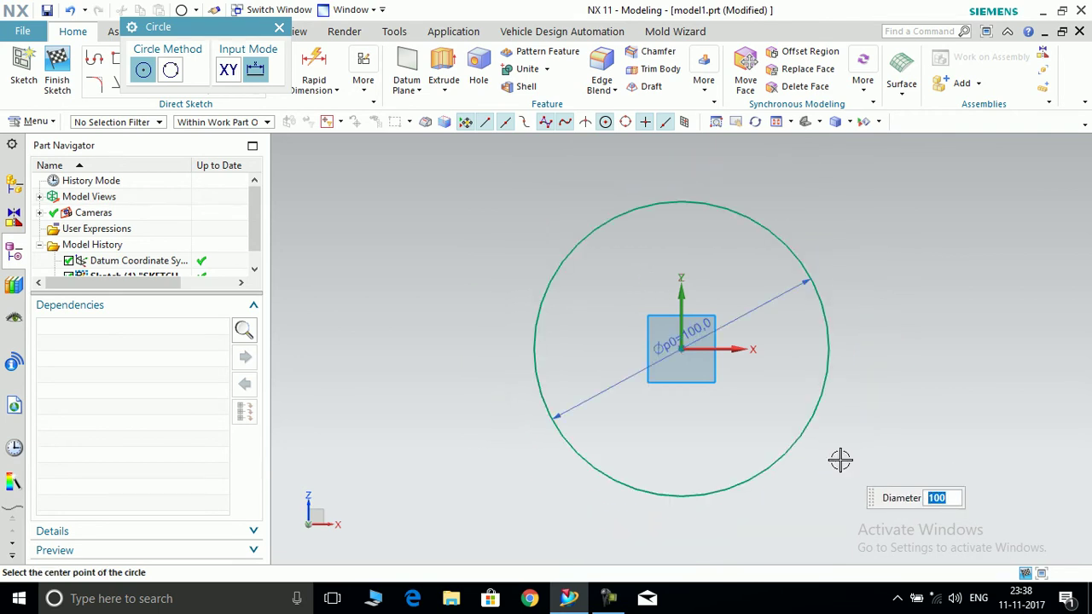
{"action": "left_click", "coordinate": [279, 30]}
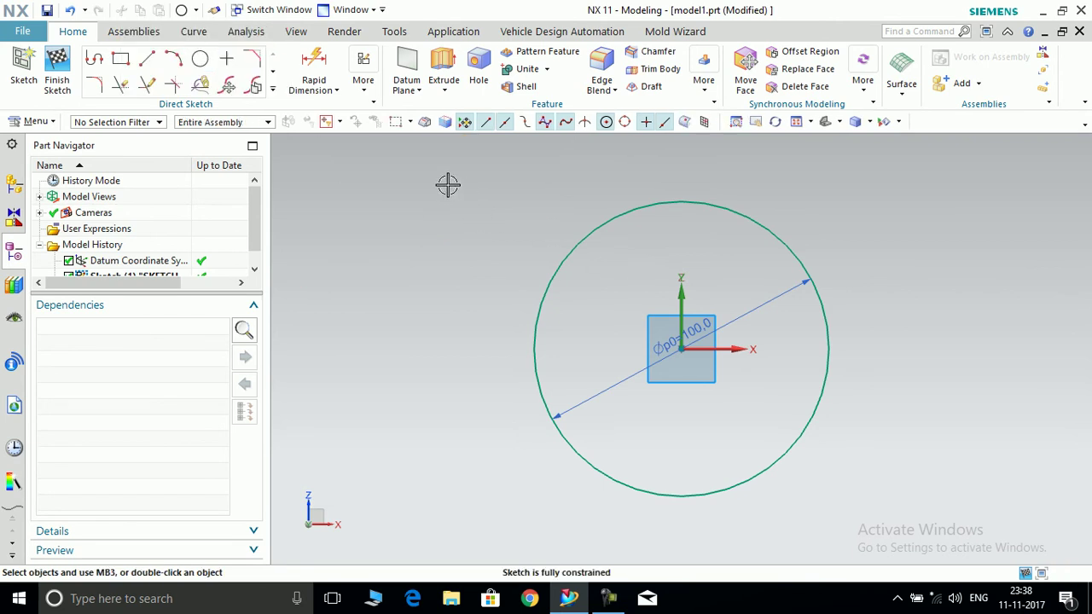
{"action": "left_click", "coordinate": [60, 63]}
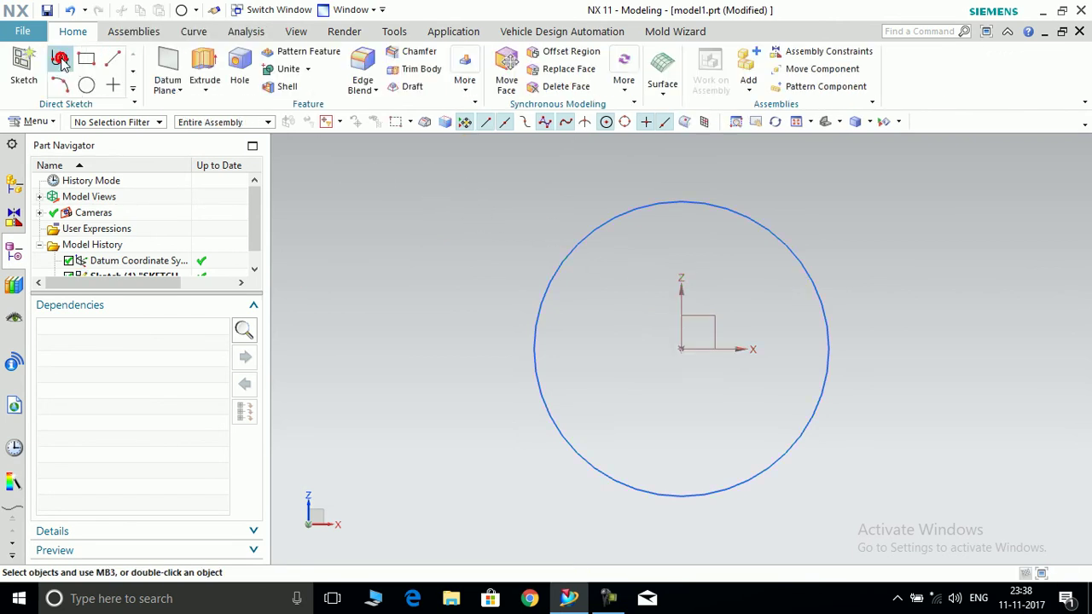
Extrude the circle sketch from 0 to 30 mm to form a solid disc.
{"action": "left_click", "coordinate": [204, 64]}
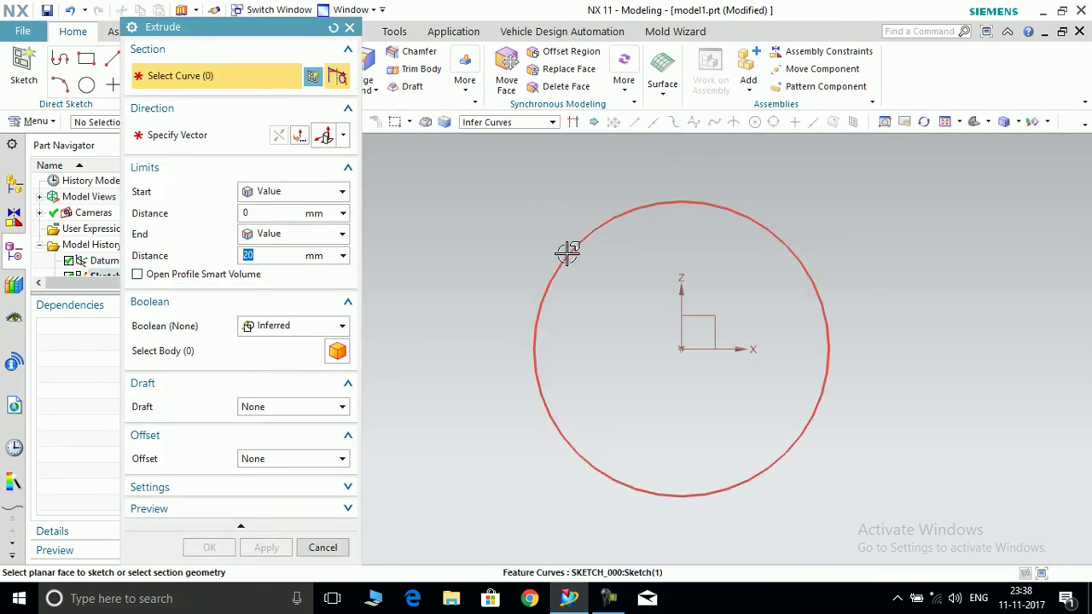
{"action": "left_click", "coordinate": [563, 252]}
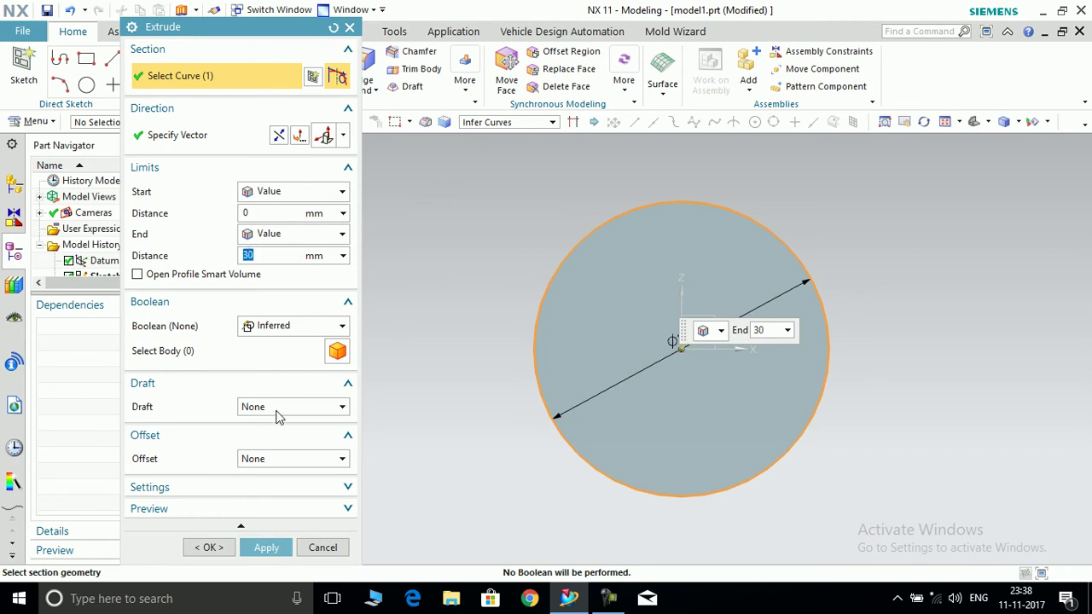
{"action": "left_click", "coordinate": [265, 548]}
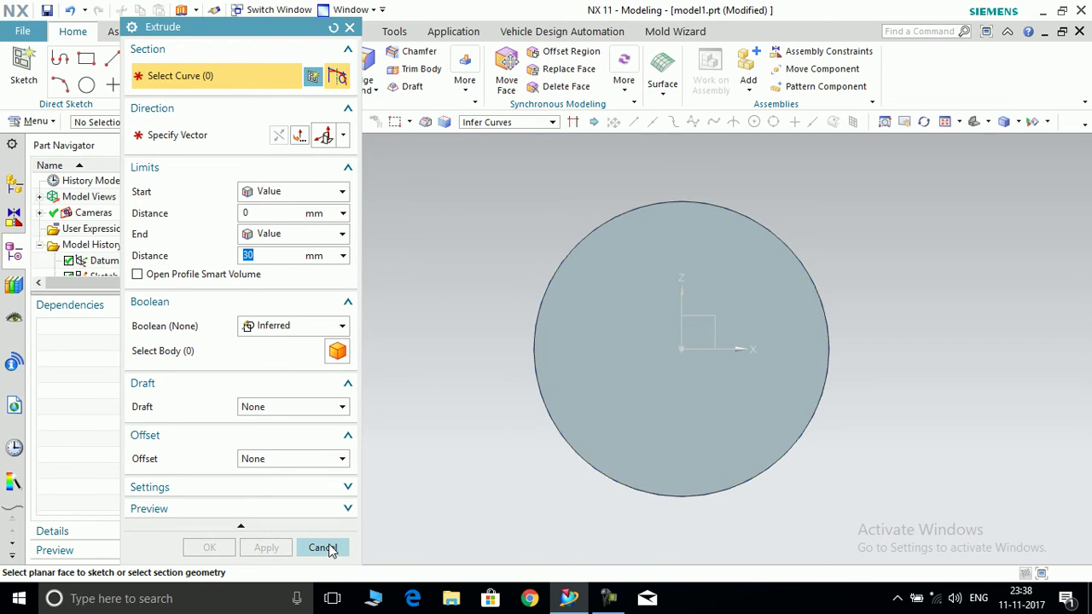
{"action": "left_click", "coordinate": [331, 550]}
Hide the circle sketch used for the extruded disc.
{"action": "middle_click_drag", "start_coordinate": [872, 273], "coordinate": [849, 296]}
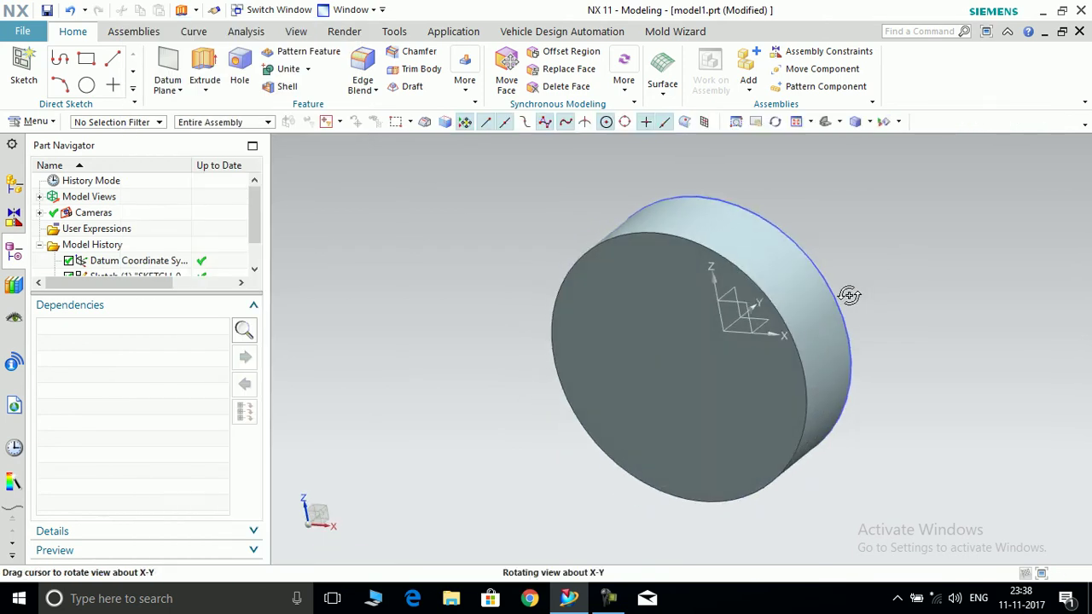
{"action": "right_click", "coordinate": [760, 220]}
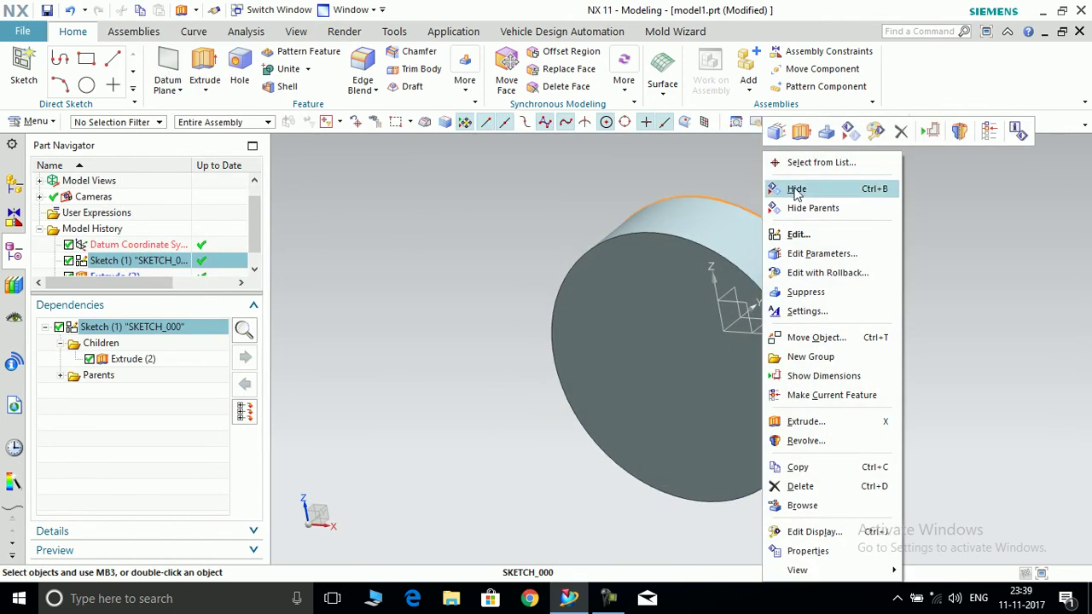
{"action": "left_click", "coordinate": [793, 190]}
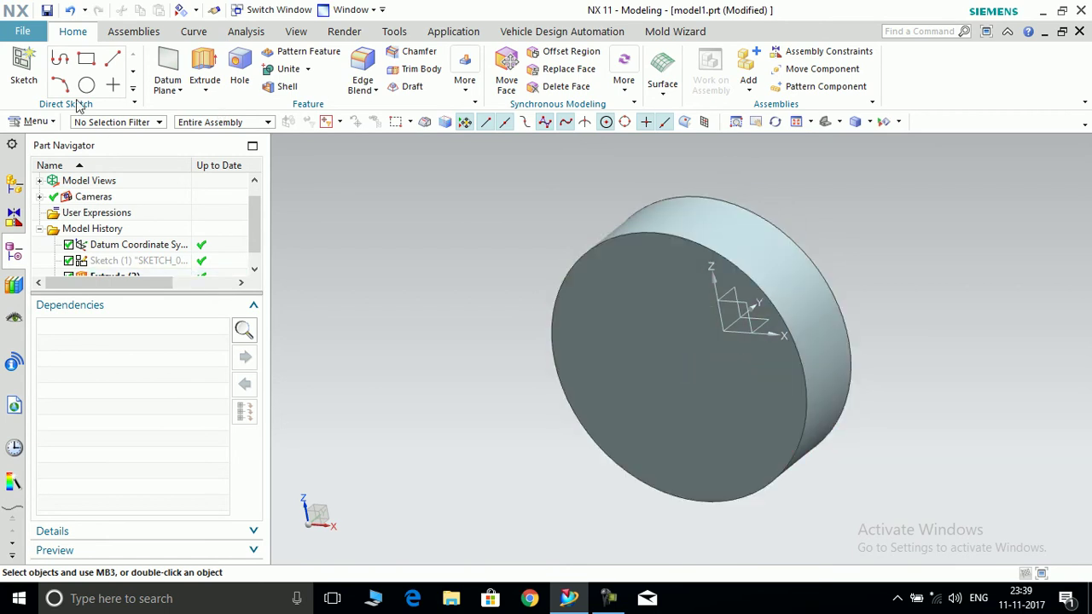
Start a sketch on the disc's flat front face and draw a circle about 12.4 mm in diameter up and left of the centre.
{"action": "left_click", "coordinate": [24, 70]}
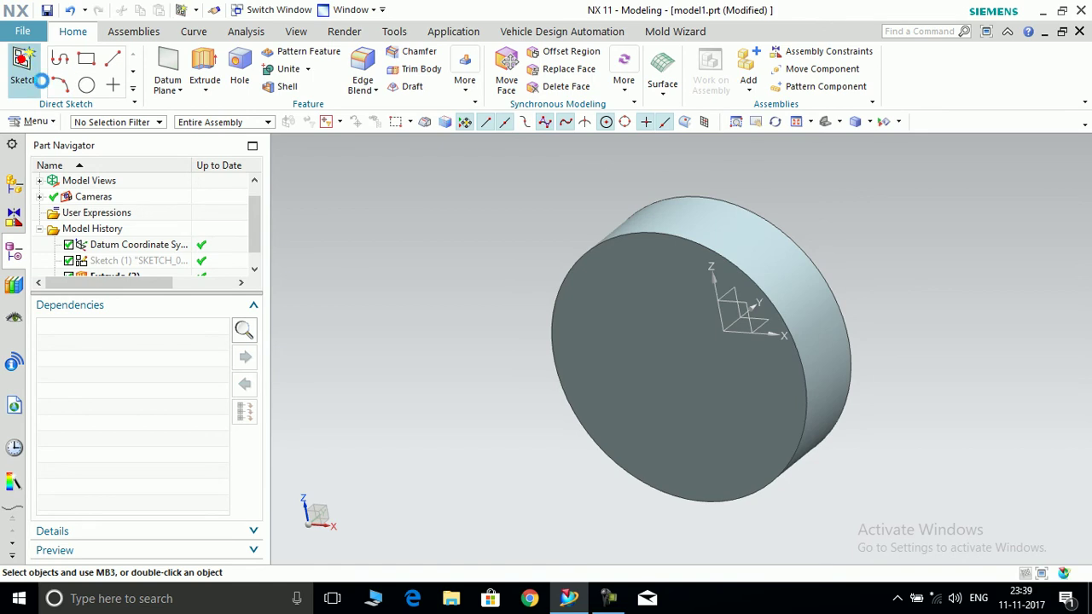
{"action": "left_click", "coordinate": [635, 304]}
{"action": "left_click", "coordinate": [268, 227]}
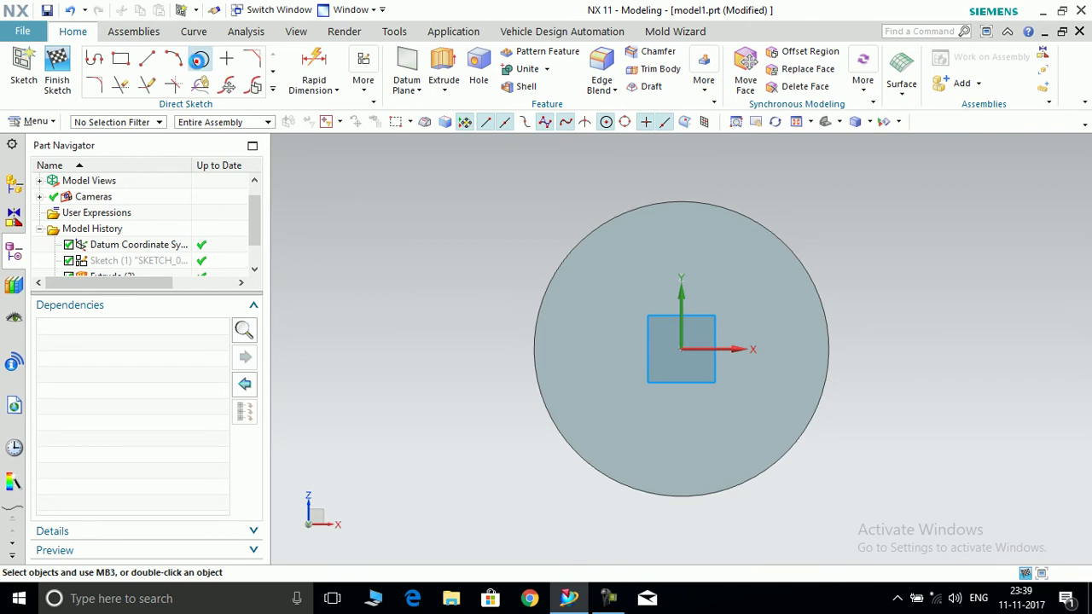
{"action": "left_click", "coordinate": [201, 61]}
{"action": "left_click", "coordinate": [612, 248]}
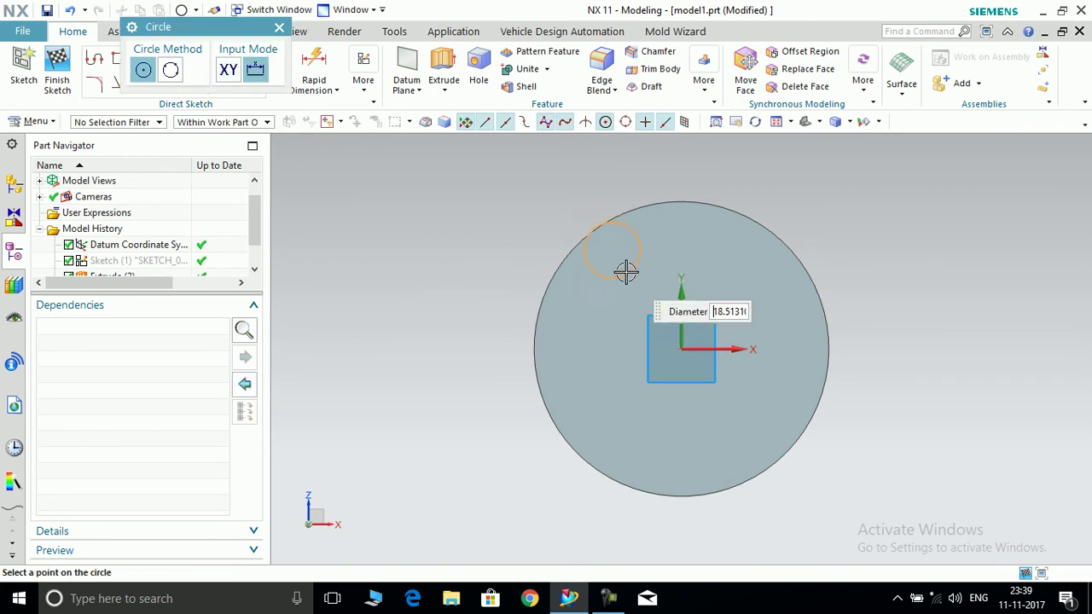
{"action": "left_click", "coordinate": [625, 262]}
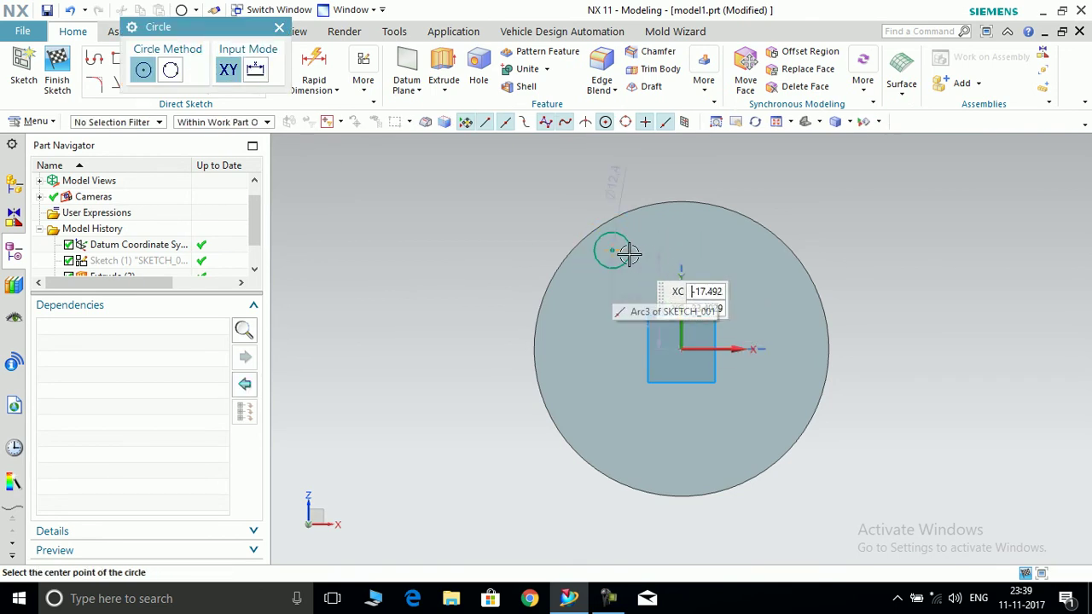
{"action": "right_click", "coordinate": [759, 176]}
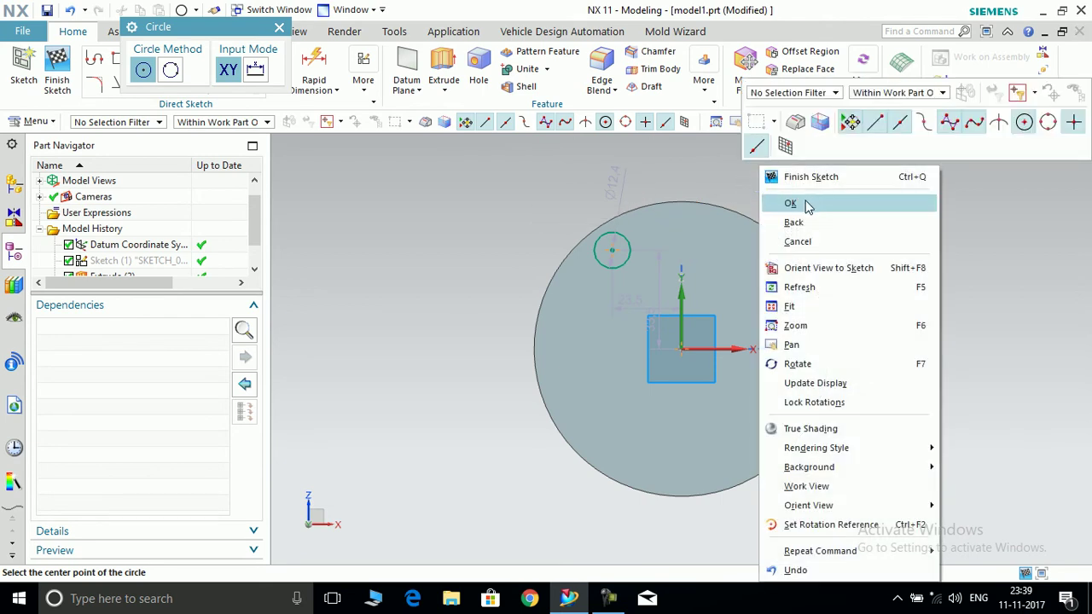
{"action": "left_click", "coordinate": [808, 206]}
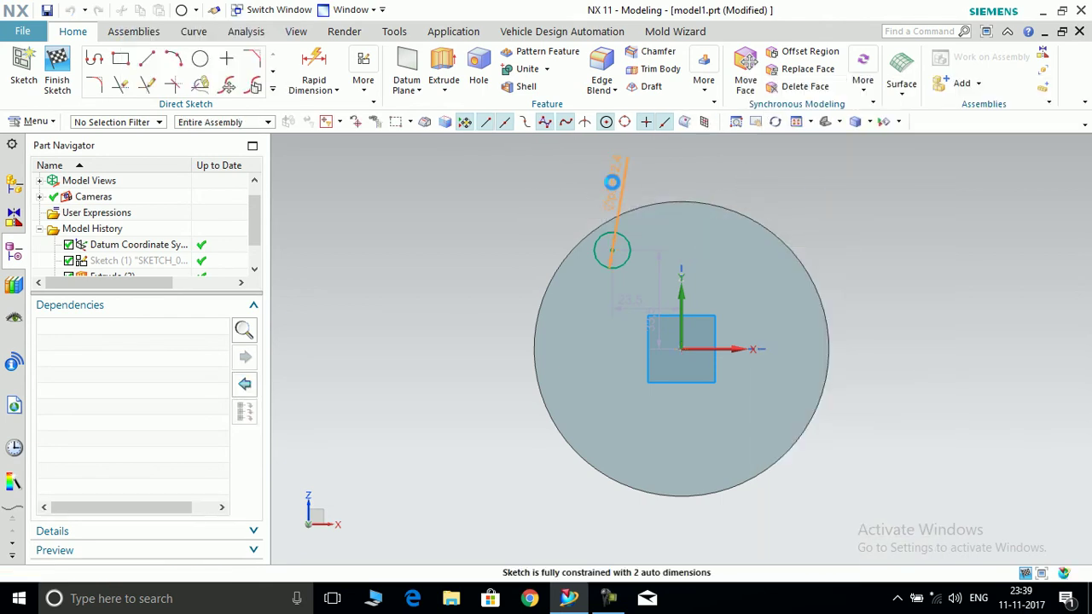
Set the small circle's diameter to 10 mm and finish the sketch.
{"action": "double_click", "coordinate": [611, 182]}
{"action": "type", "text": "1"}
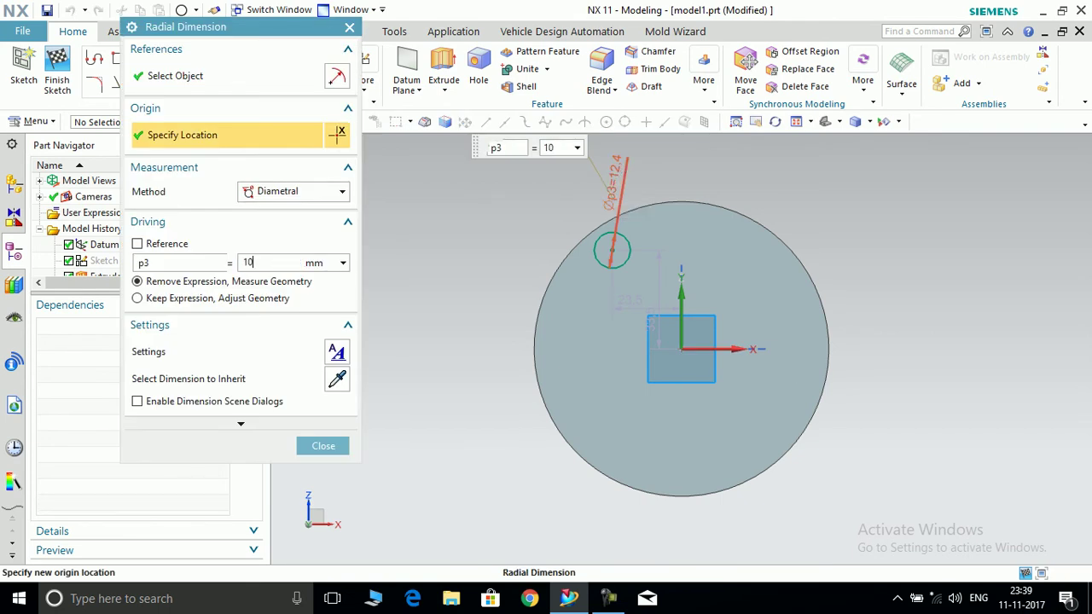
{"action": "type", "text": "0"}
{"action": "key", "text": "Return"}
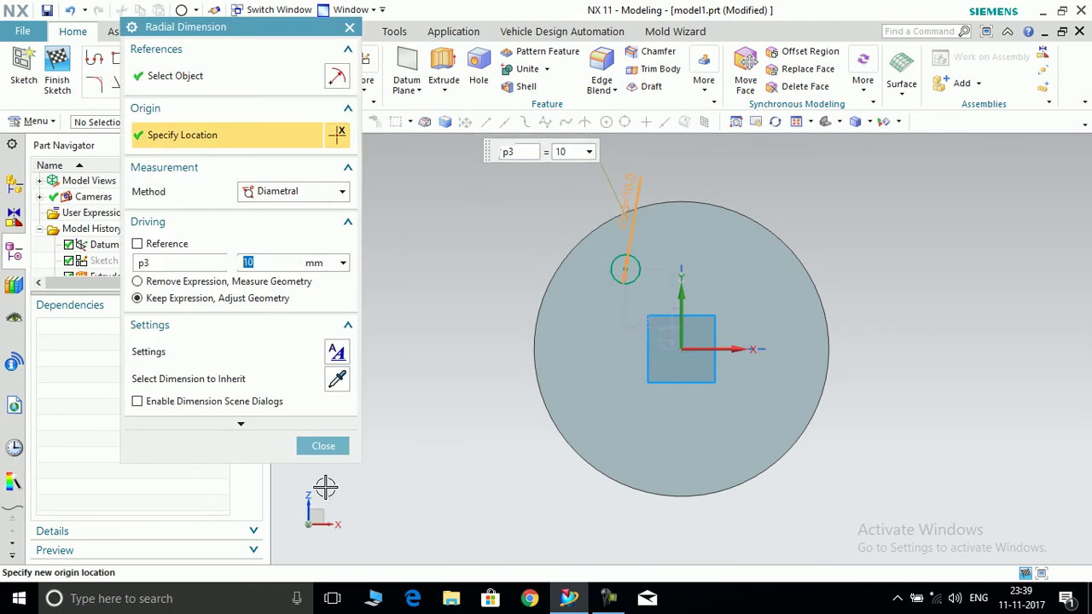
{"action": "left_click", "coordinate": [323, 446]}
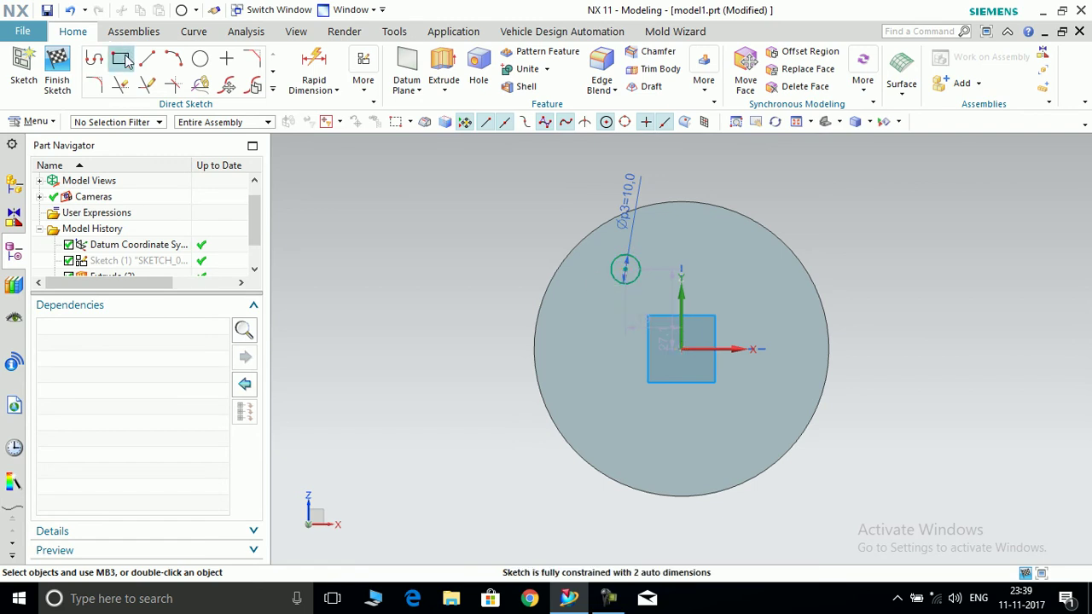
{"action": "left_click", "coordinate": [57, 62]}
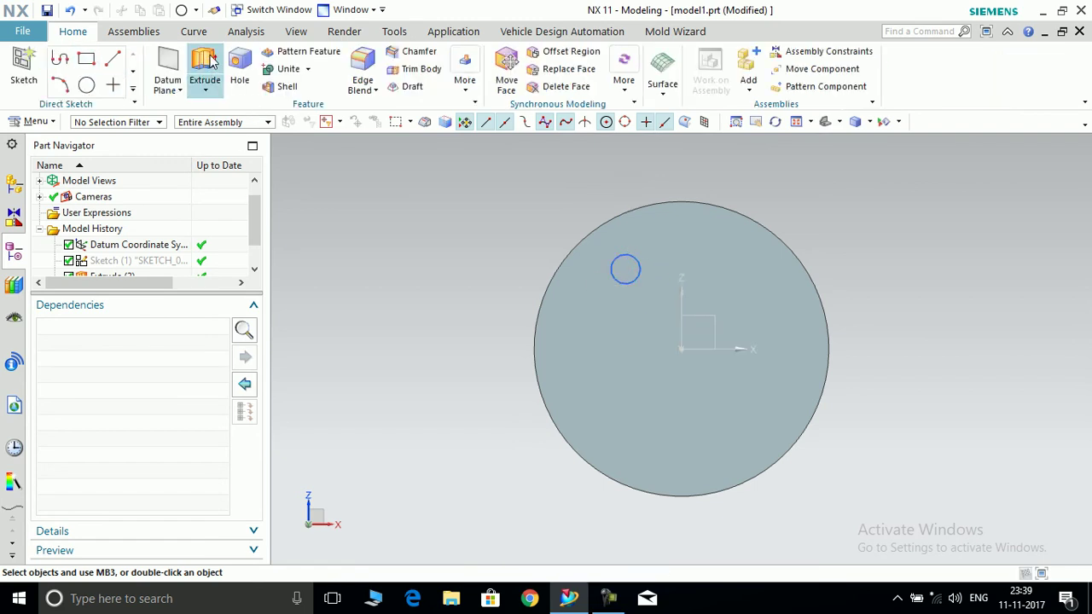
Extrude the small circle 30 mm in the reversed direction, subtracting it from the disc, and hide its sketch.
{"action": "left_click", "coordinate": [208, 64]}
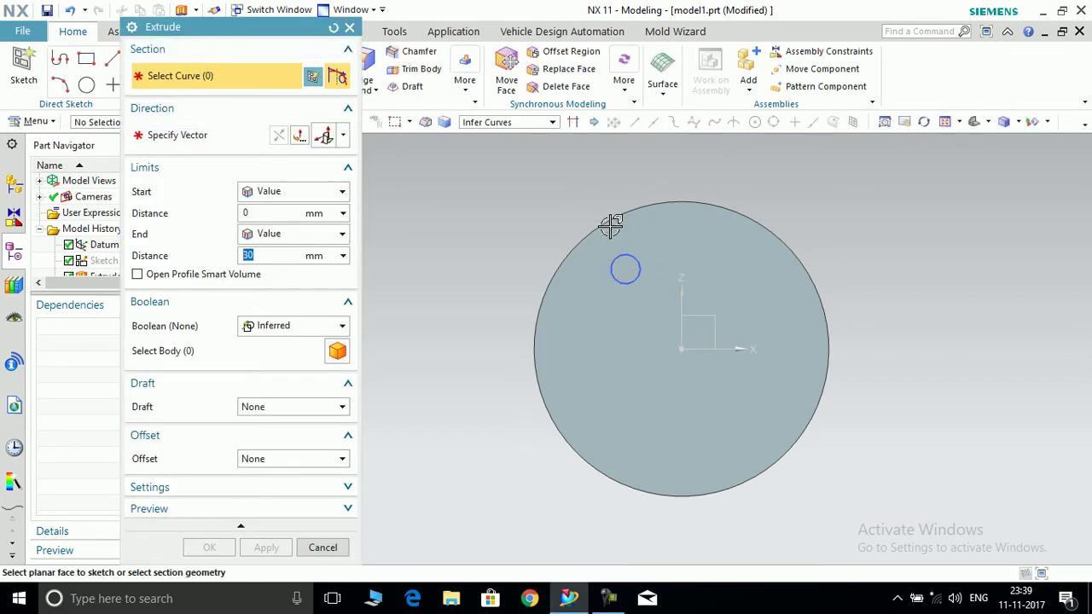
{"action": "left_click", "coordinate": [627, 256]}
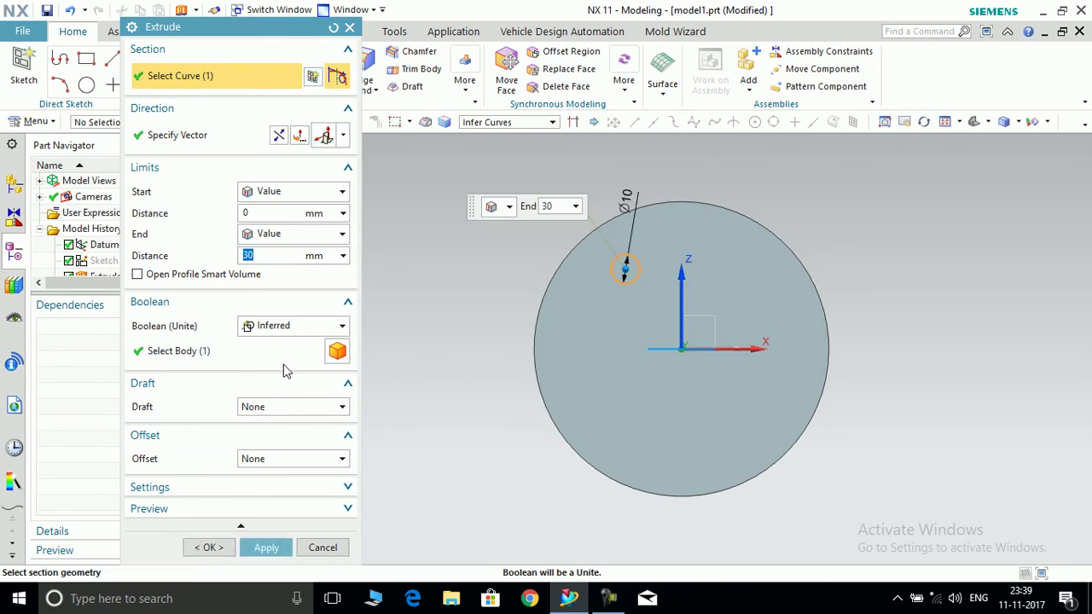
{"action": "left_click", "coordinate": [296, 325]}
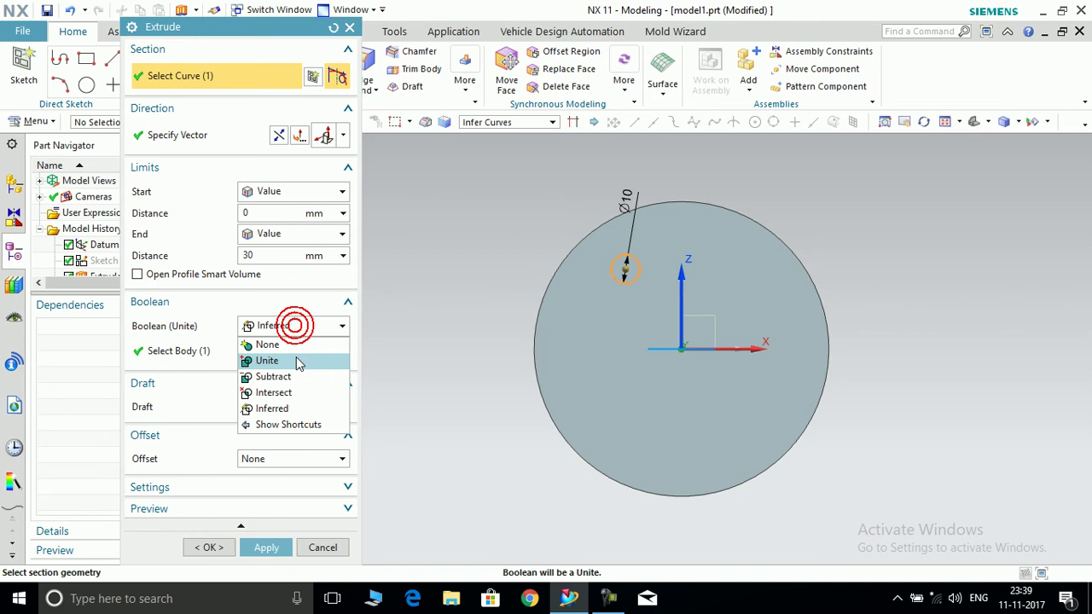
{"action": "left_click", "coordinate": [275, 376]}
{"action": "middle_click_drag", "start_coordinate": [841, 258], "coordinate": [726, 268]}
{"action": "left_click", "coordinate": [278, 138]}
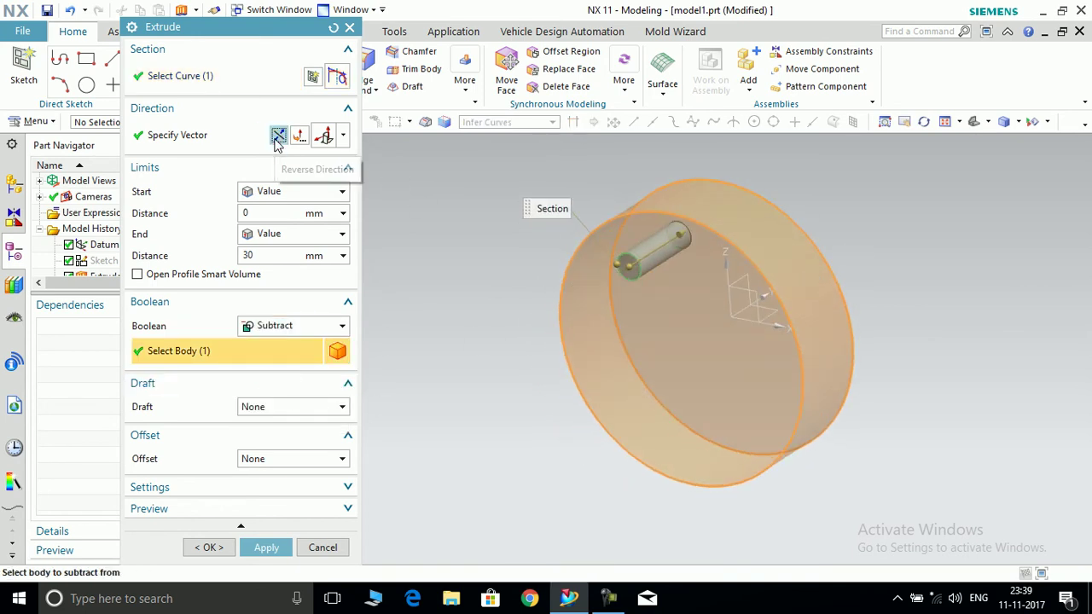
{"action": "left_click", "coordinate": [267, 548]}
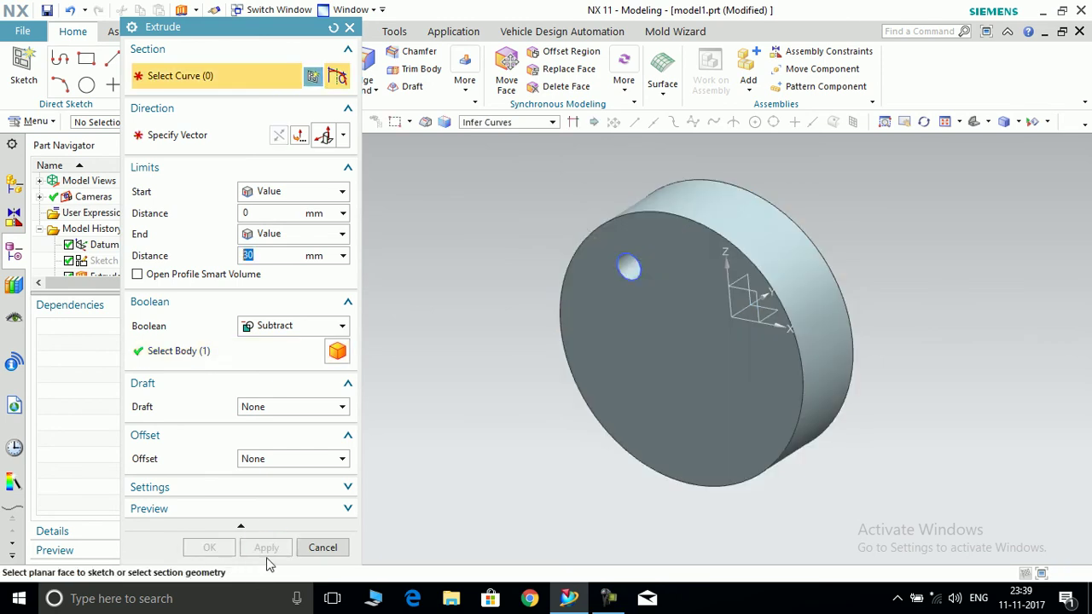
{"action": "left_click", "coordinate": [323, 548]}
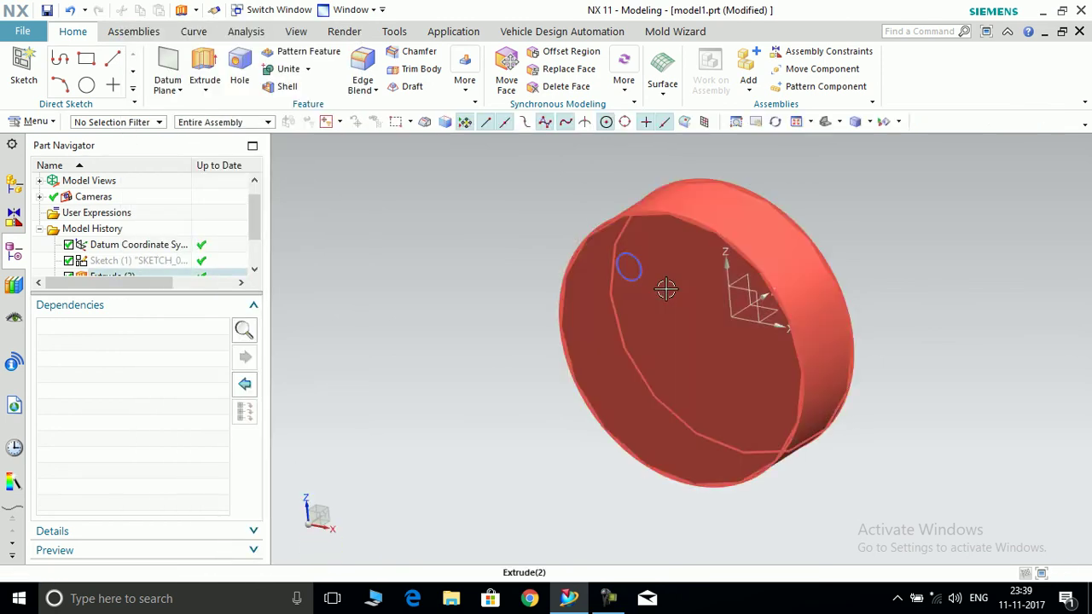
{"action": "right_click", "coordinate": [630, 260]}
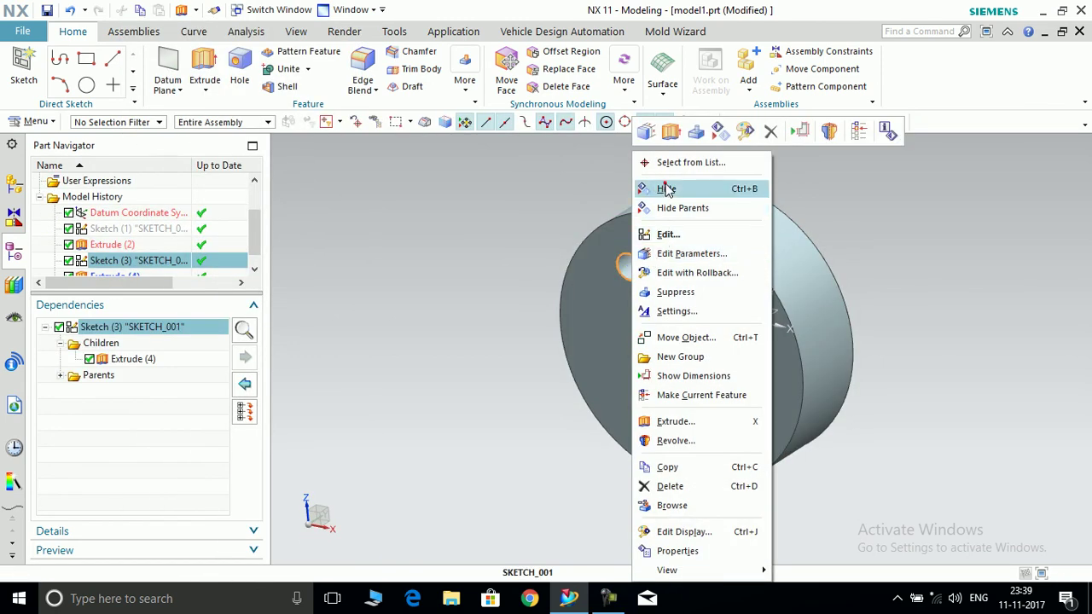
{"action": "left_click", "coordinate": [665, 188]}
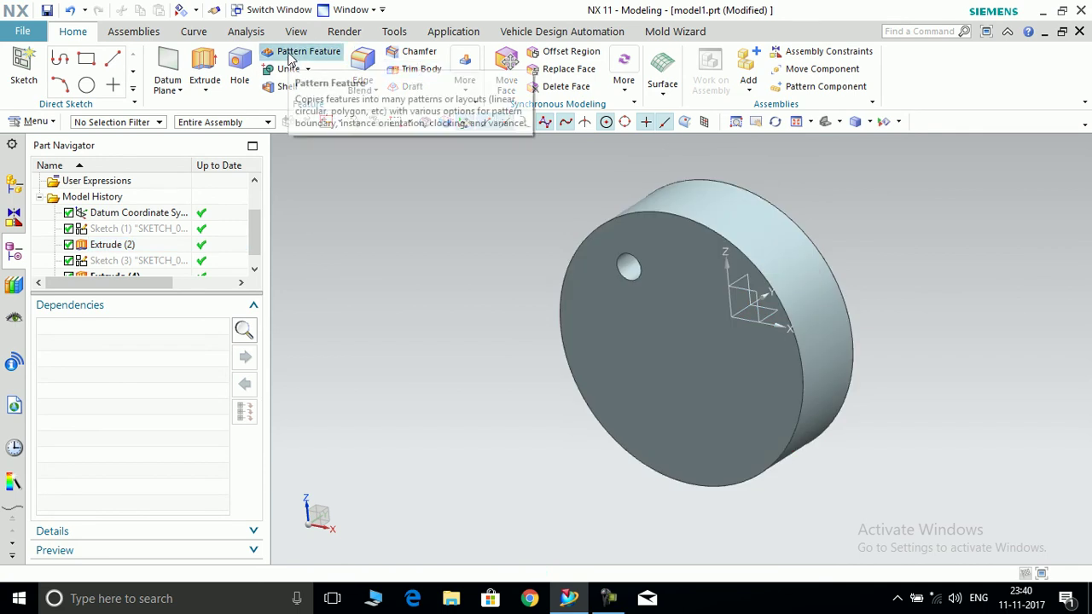
Start a feature pattern of the 10 mm through hole with the Circular layout.
{"action": "left_click", "coordinate": [288, 52]}
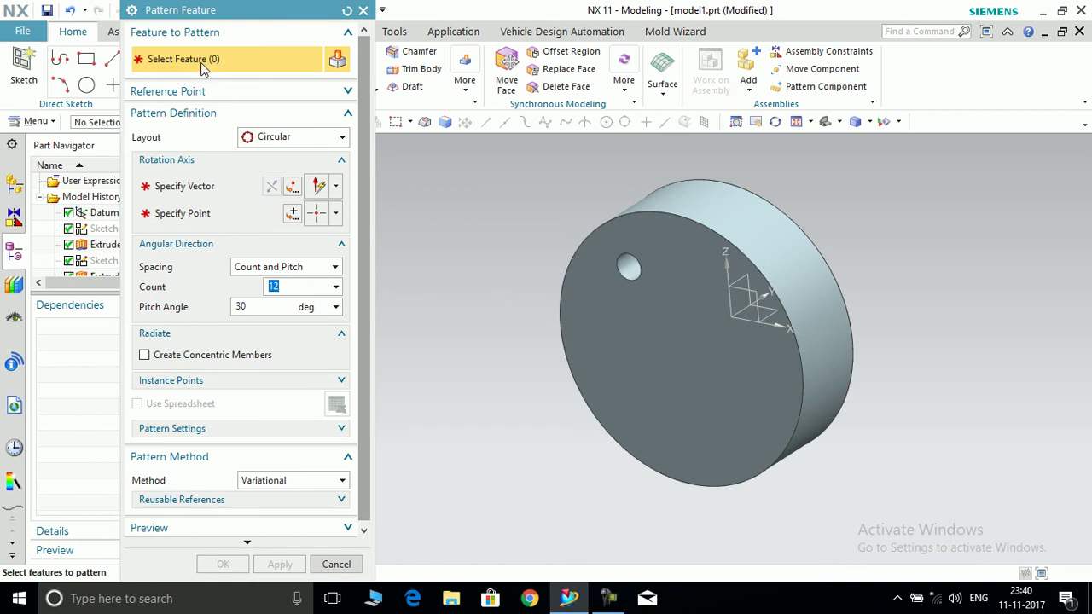
{"action": "left_click", "coordinate": [628, 267]}
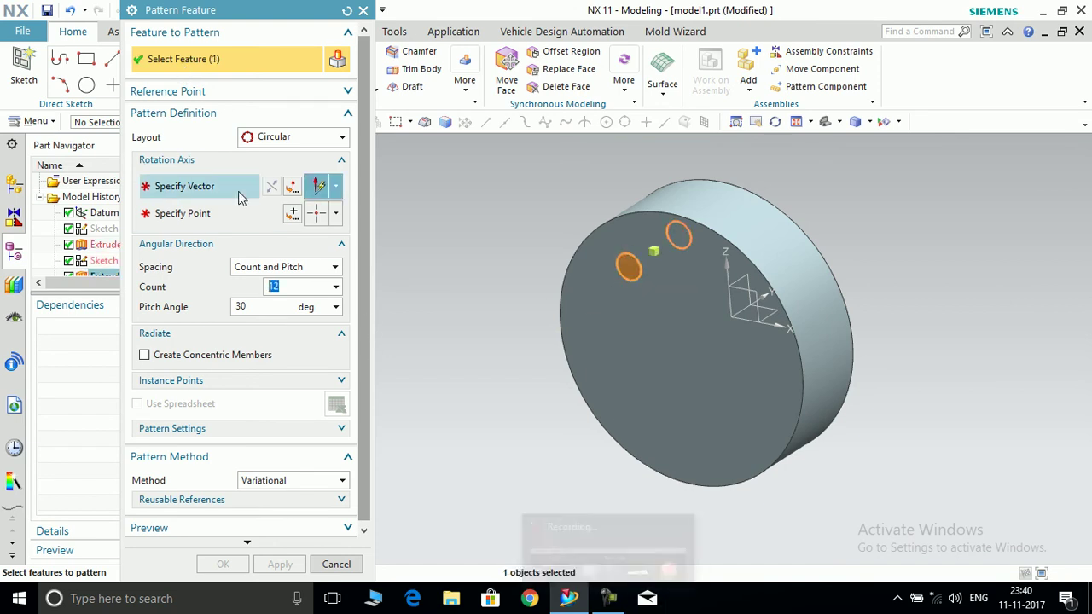
{"action": "left_click", "coordinate": [295, 138]}
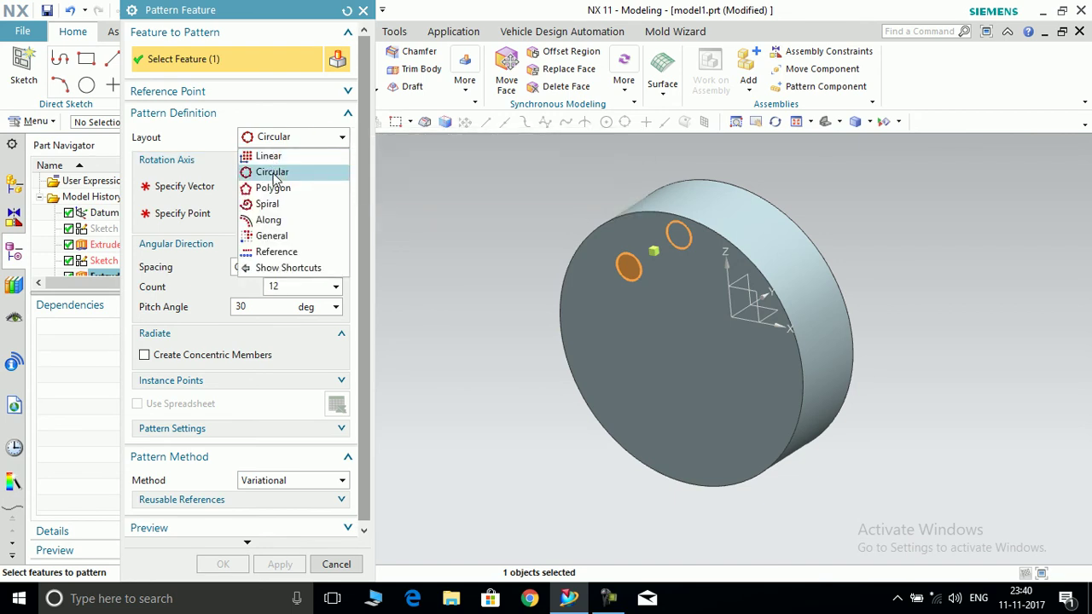
{"action": "left_click", "coordinate": [272, 173]}
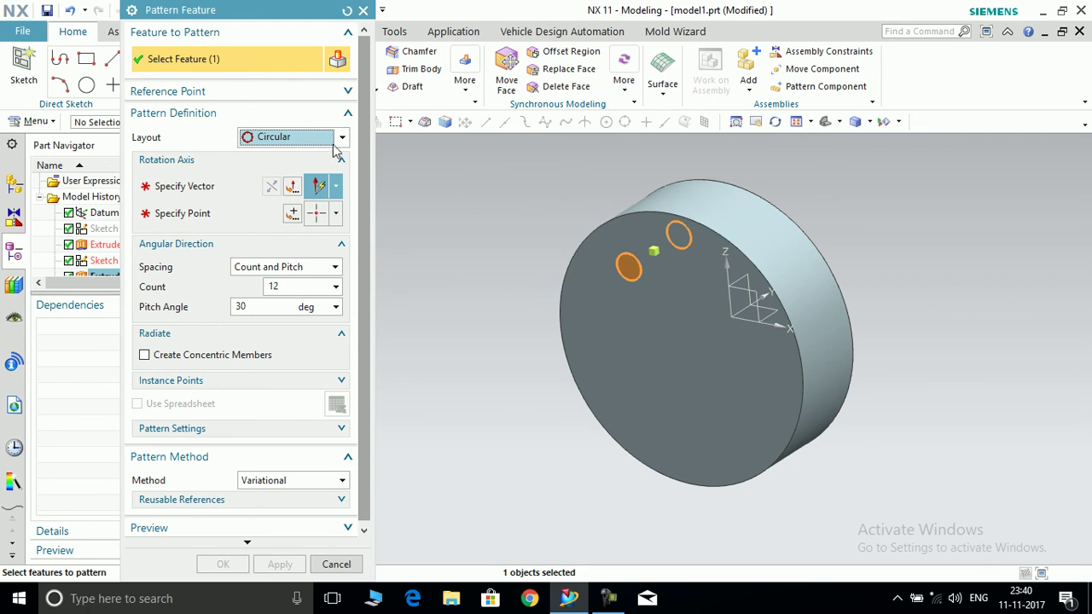
Define the pattern's rotation axis along the Y direction through the origin point at 0, 0, 0.
{"action": "left_click", "coordinate": [200, 190]}
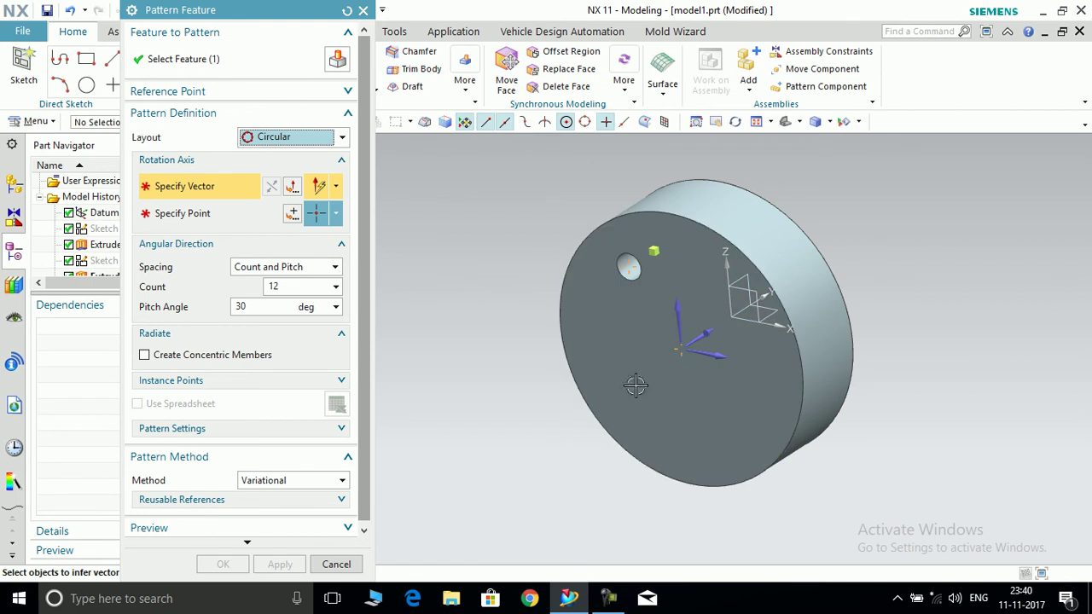
{"action": "left_click", "coordinate": [704, 335]}
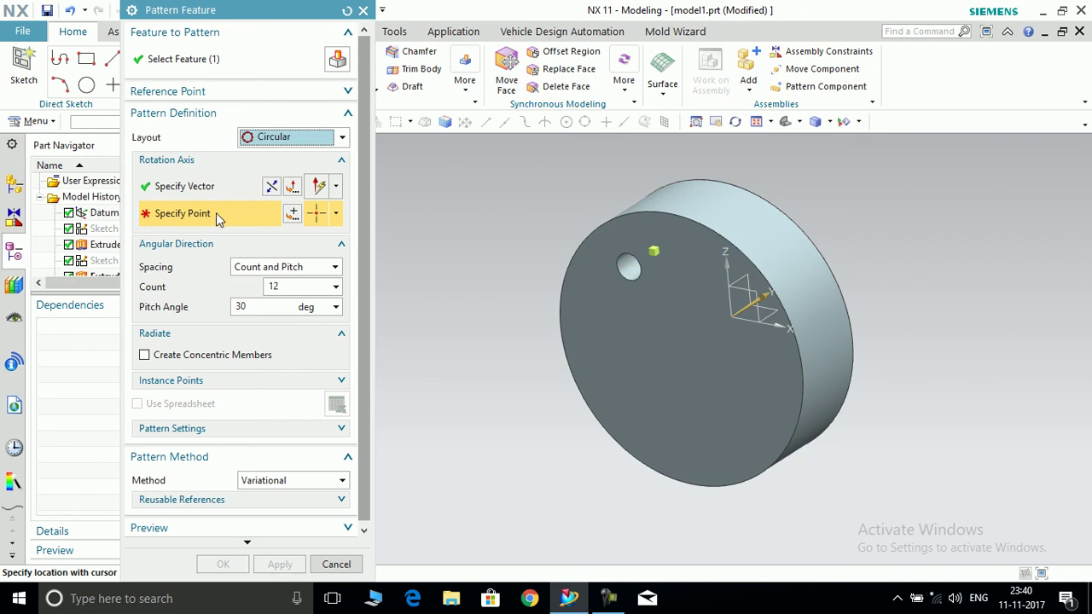
{"action": "left_click", "coordinate": [293, 213]}
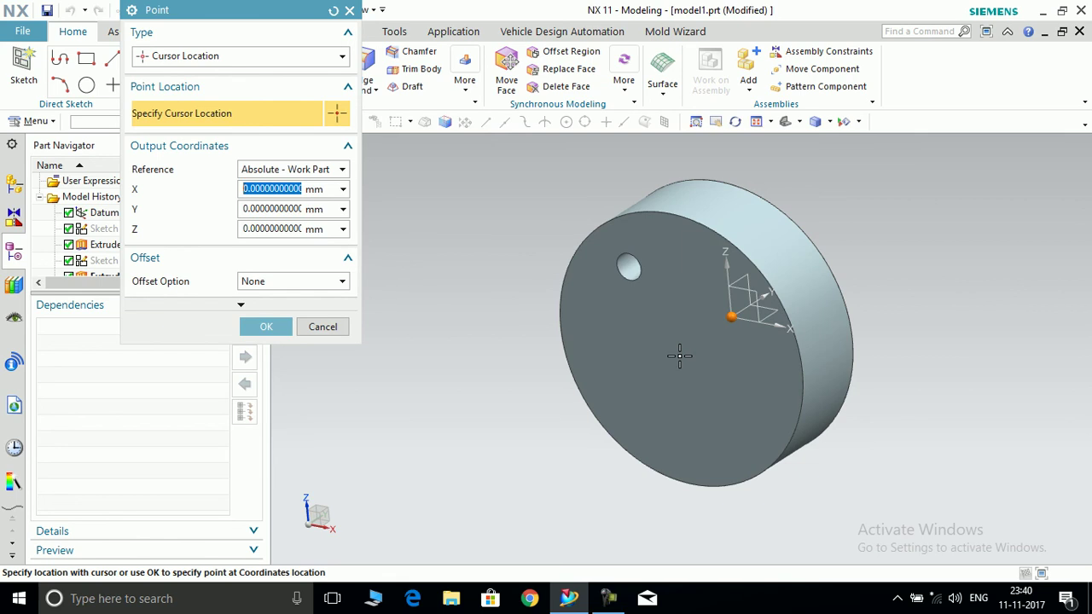
{"action": "left_click", "coordinate": [267, 329]}
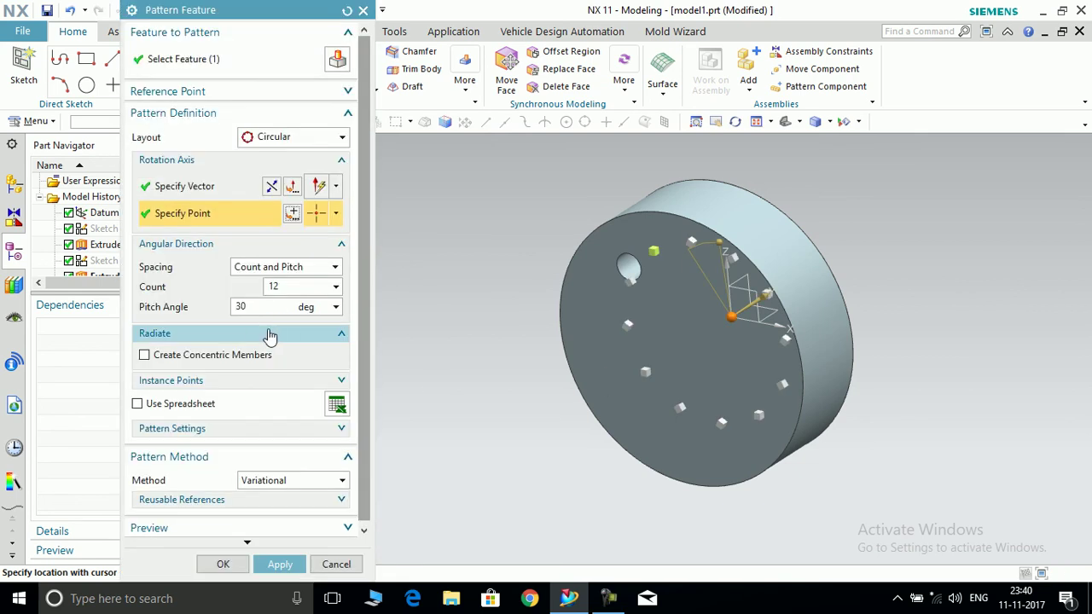
Set the circular pattern's count to 20 and its pitch angle to 360/20 degrees.
{"action": "mouse_move", "coordinate": [910, 405]}
{"action": "middle_mouse_down"}
{"action": "mouse_move", "coordinate": [941, 374]}
{"action": "mouse_move", "coordinate": [938, 391]}
{"action": "mouse_move", "coordinate": [892, 395]}
{"action": "mouse_move", "coordinate": [919, 463]}
{"action": "mouse_move", "coordinate": [924, 392]}
{"action": "middle_mouse_up"}
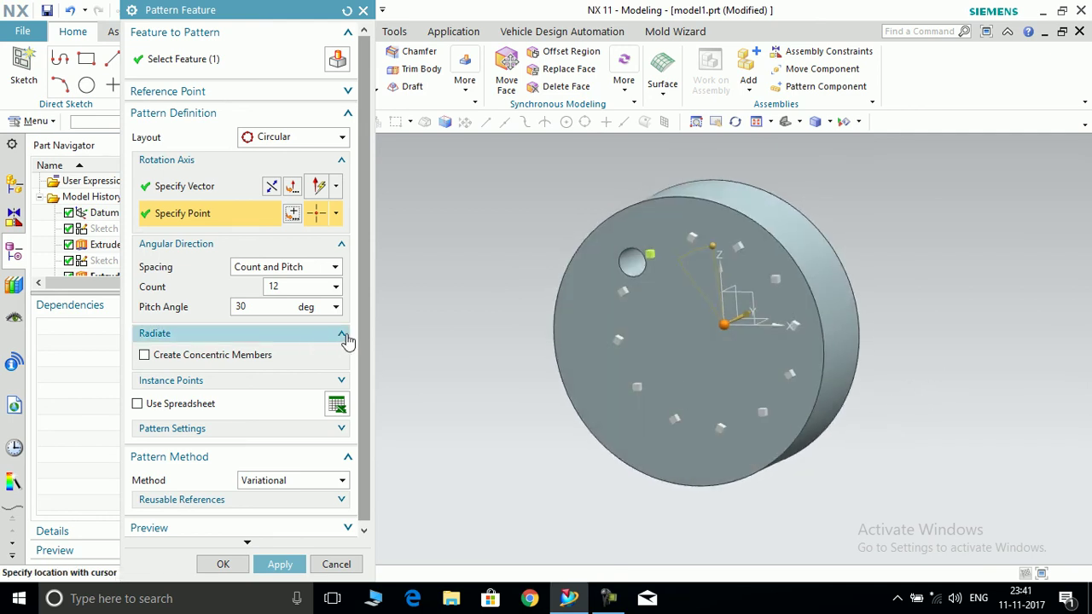
{"action": "scroll", "coordinate": [367, 324], "scroll_direction": "down", "scroll_amount": 1}
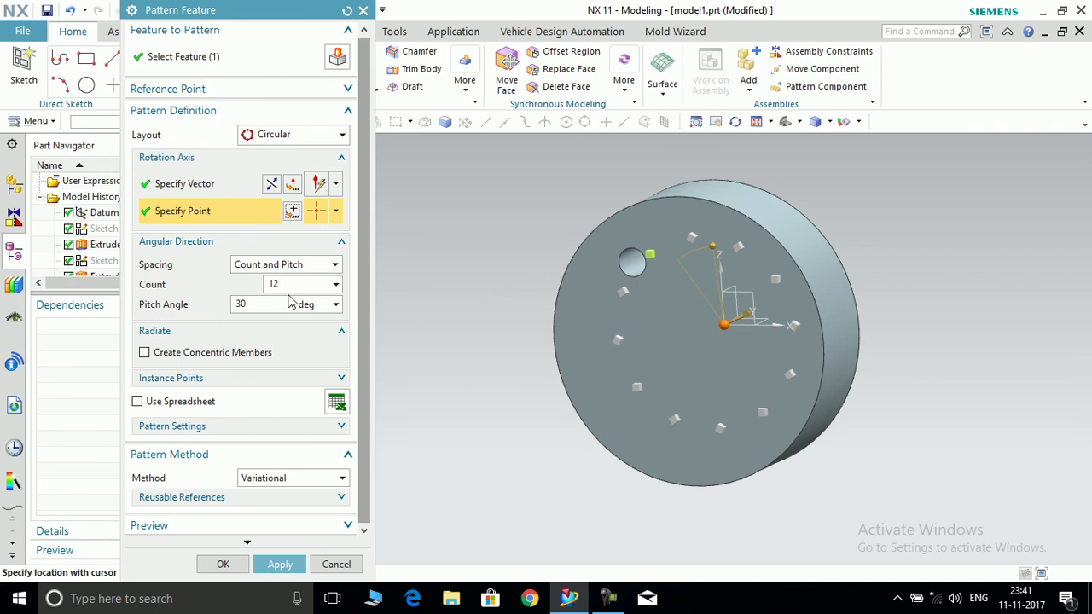
{"action": "double_click", "coordinate": [318, 288]}
{"action": "double_click", "coordinate": [280, 304]}
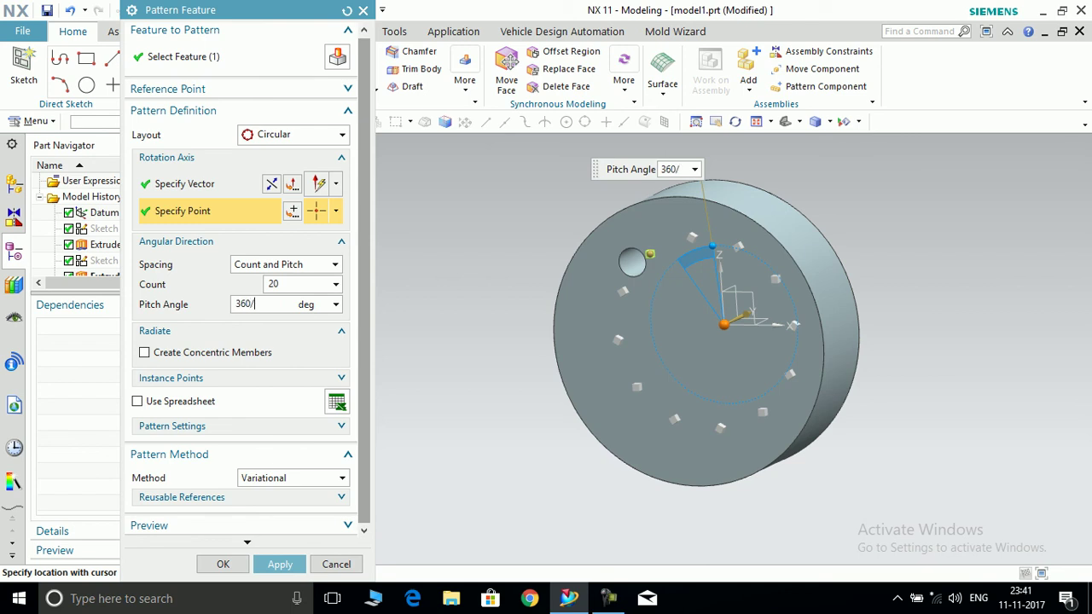
Set the circular pattern's count to 10 and its pitch angle to 360/10 degrees.
{"action": "left_click", "coordinate": [292, 283]}
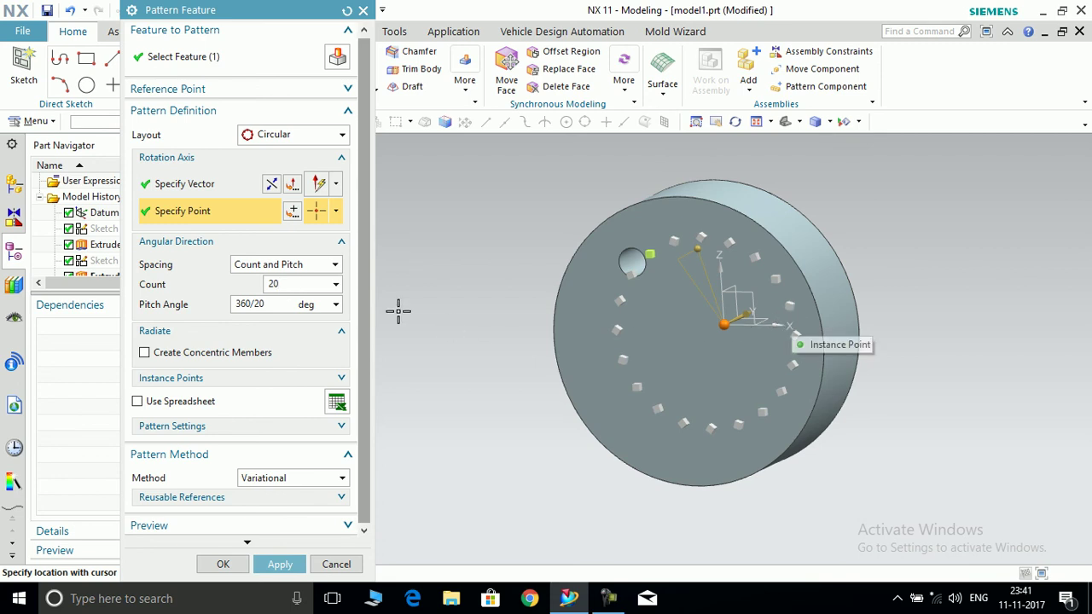
{"action": "double_click", "coordinate": [268, 304]}
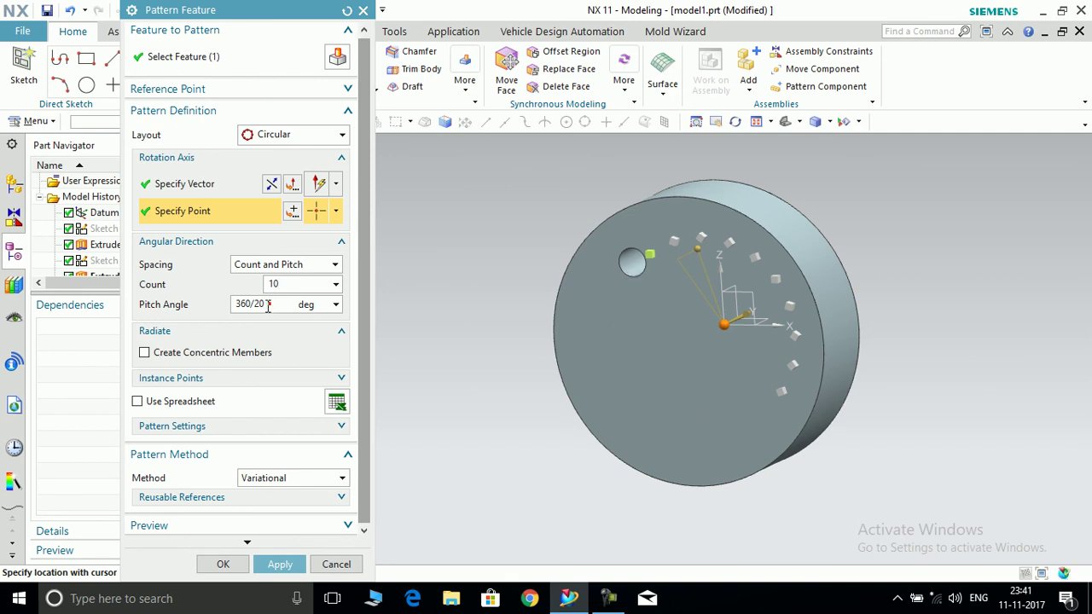
{"action": "type", "text": "36"}
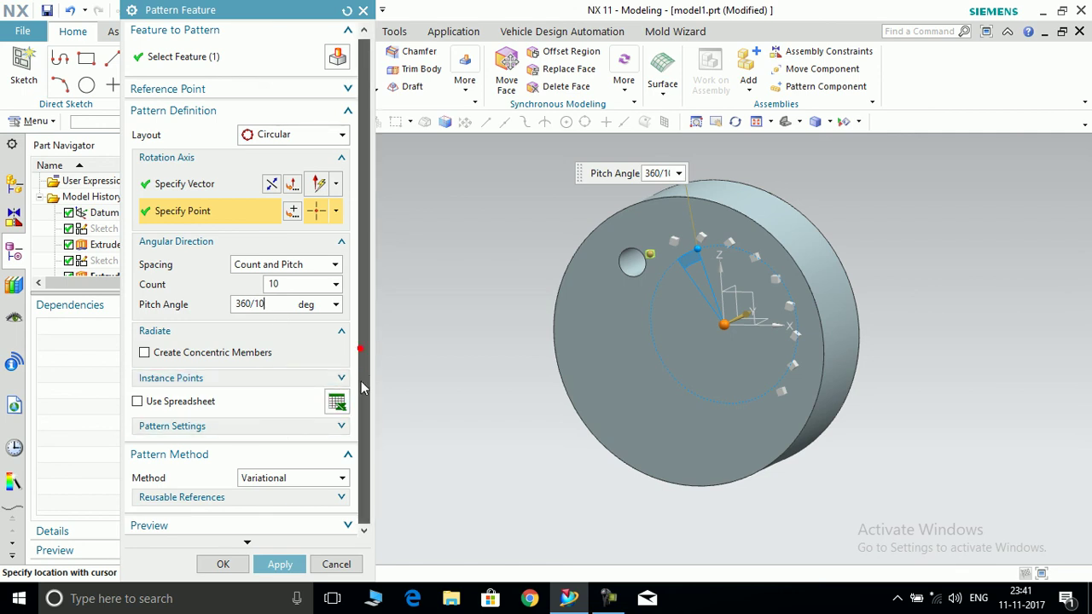
Preview the circular hole pattern on the disc, then apply it and close the pattern definition.
{"action": "left_click", "coordinate": [329, 526]}
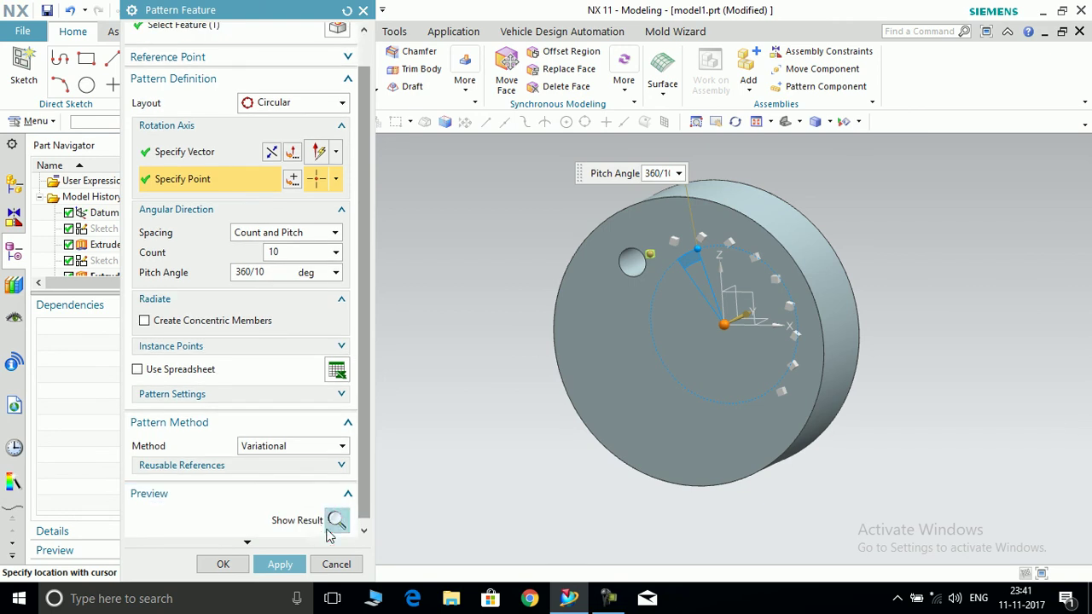
{"action": "left_click", "coordinate": [337, 521]}
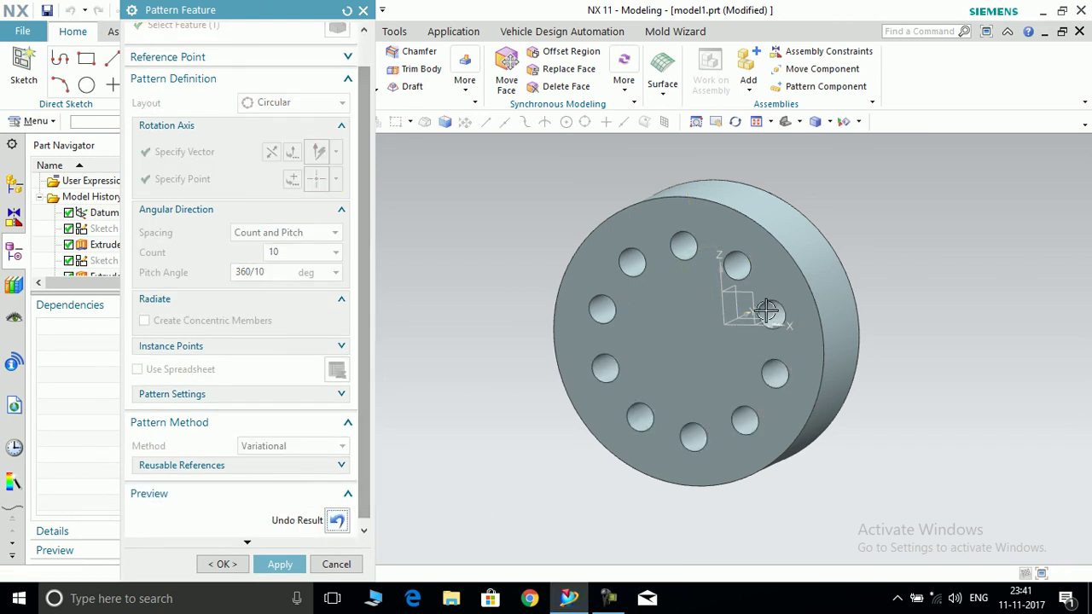
{"action": "middle_click_drag", "start_coordinate": [936, 268], "coordinate": [1052, 238]}
{"action": "middle_click_drag", "start_coordinate": [835, 406], "coordinate": [731, 431]}
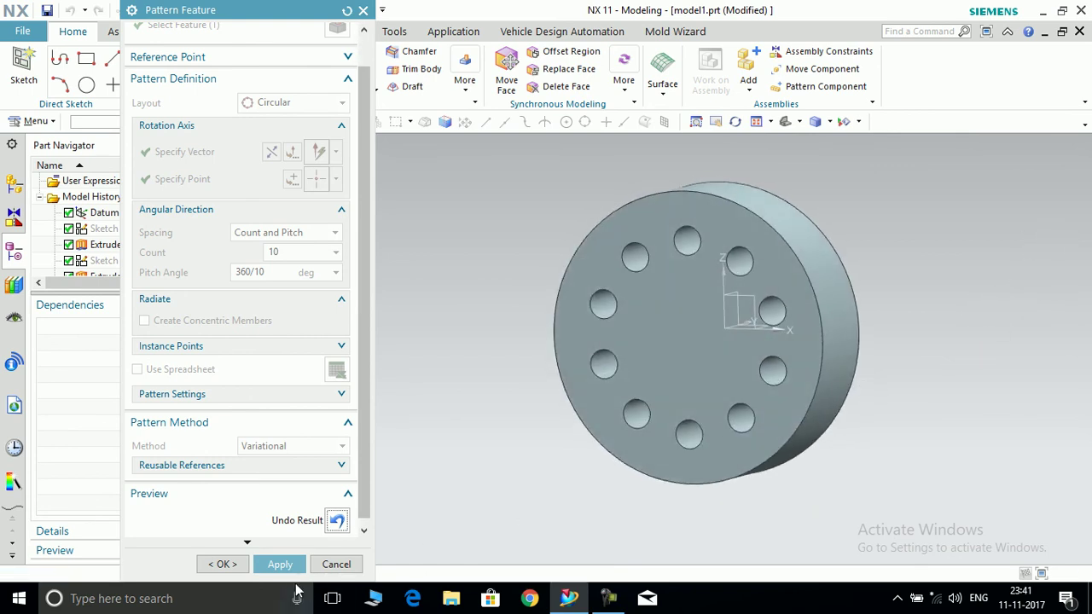
{"action": "left_click", "coordinate": [338, 520]}
{"action": "left_click", "coordinate": [280, 565]}
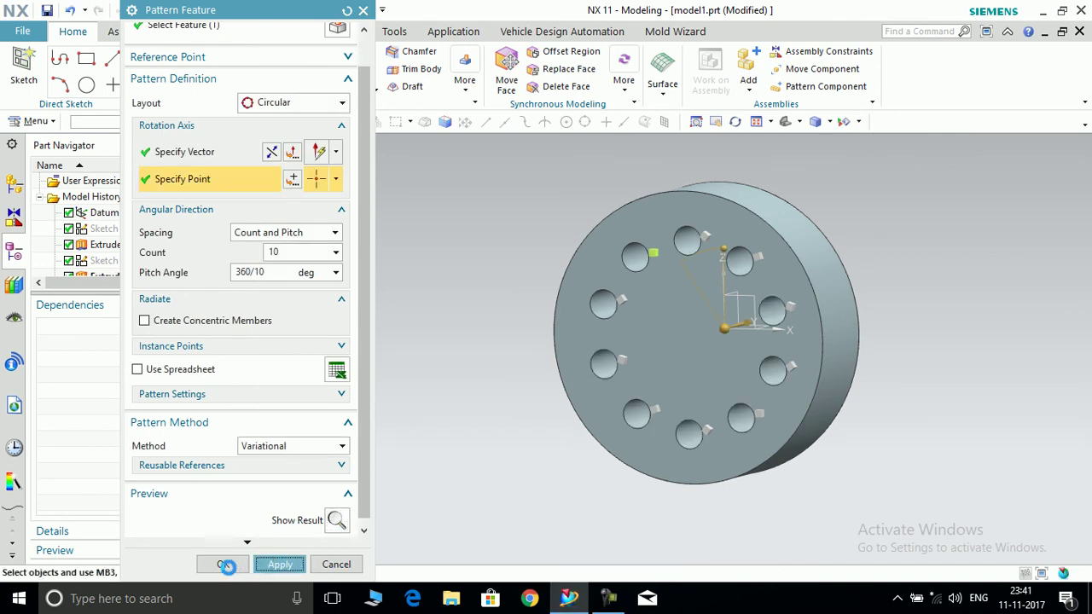
{"action": "left_click", "coordinate": [331, 564]}
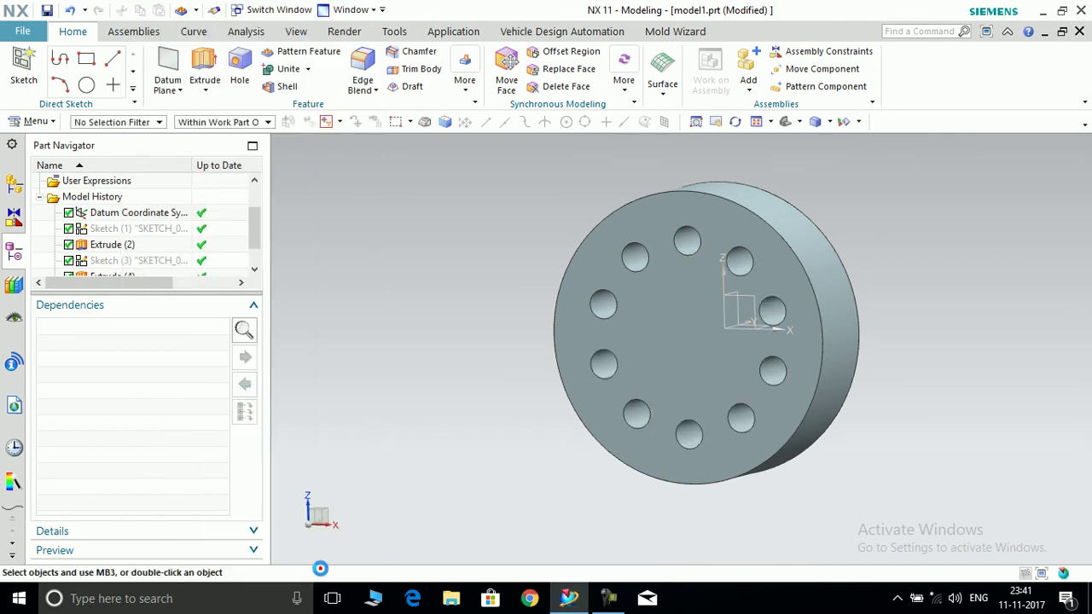
{"action": "scroll", "coordinate": [757, 303], "scroll_direction": "down", "scroll_amount": 3}
{"action": "scroll", "coordinate": [756, 304], "scroll_direction": "up", "scroll_amount": 2}
{"action": "middle_click_drag", "start_coordinate": [848, 343], "coordinate": [866, 282]}
{"action": "right_click", "coordinate": [866, 283]}
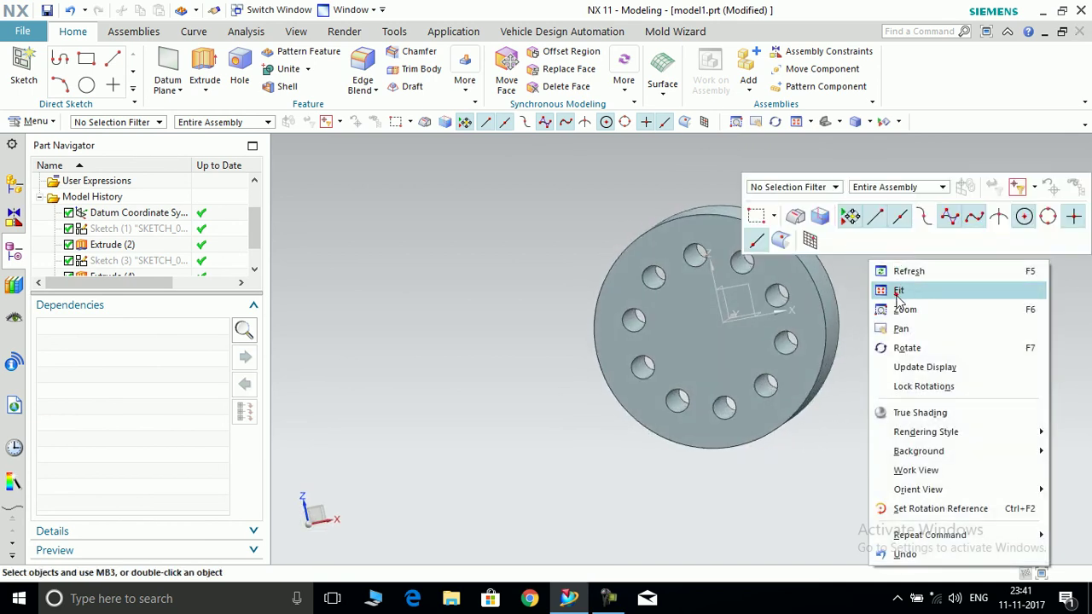
{"action": "left_click", "coordinate": [903, 289]}
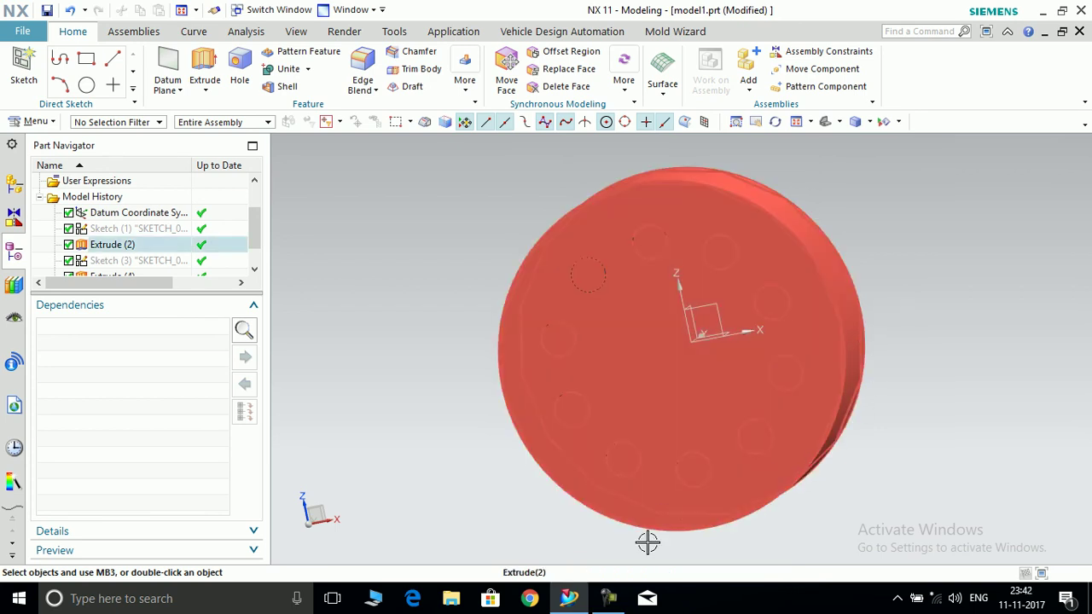
{"action": "left_click", "coordinate": [607, 599]}
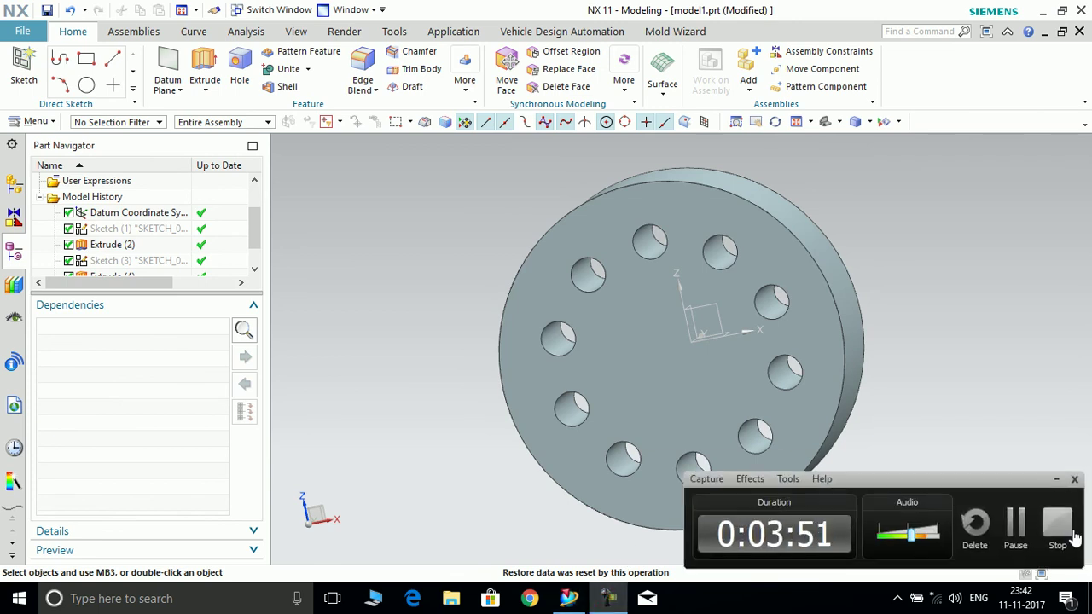